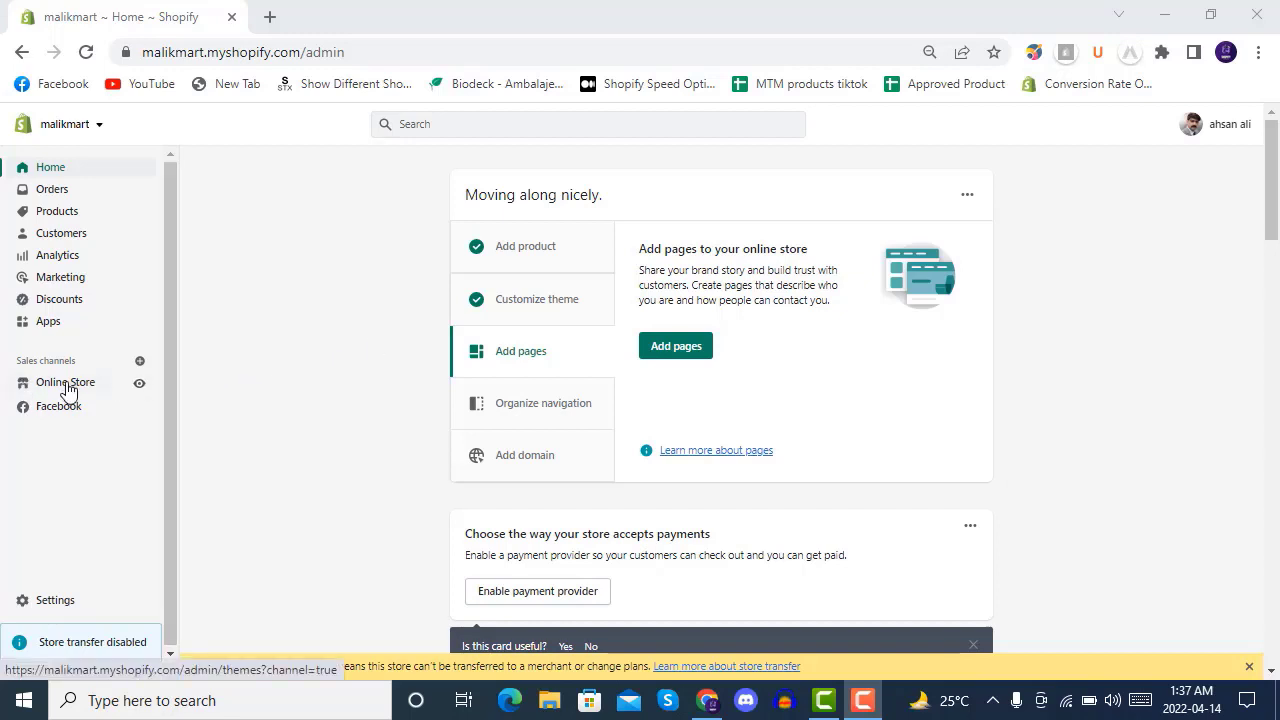
Open the Main menu for editing in the online store's navigation settings.
{"action": "left_click", "coordinate": [27, 388]}
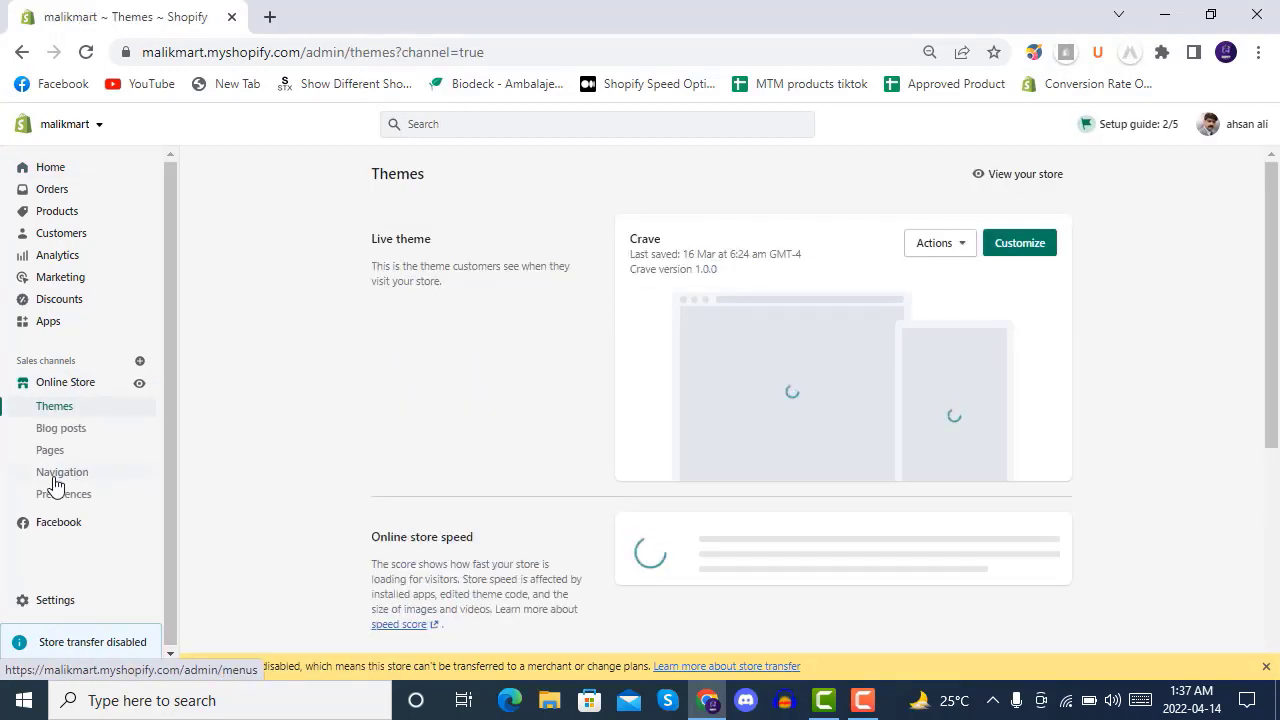
{"action": "left_click", "coordinate": [55, 482]}
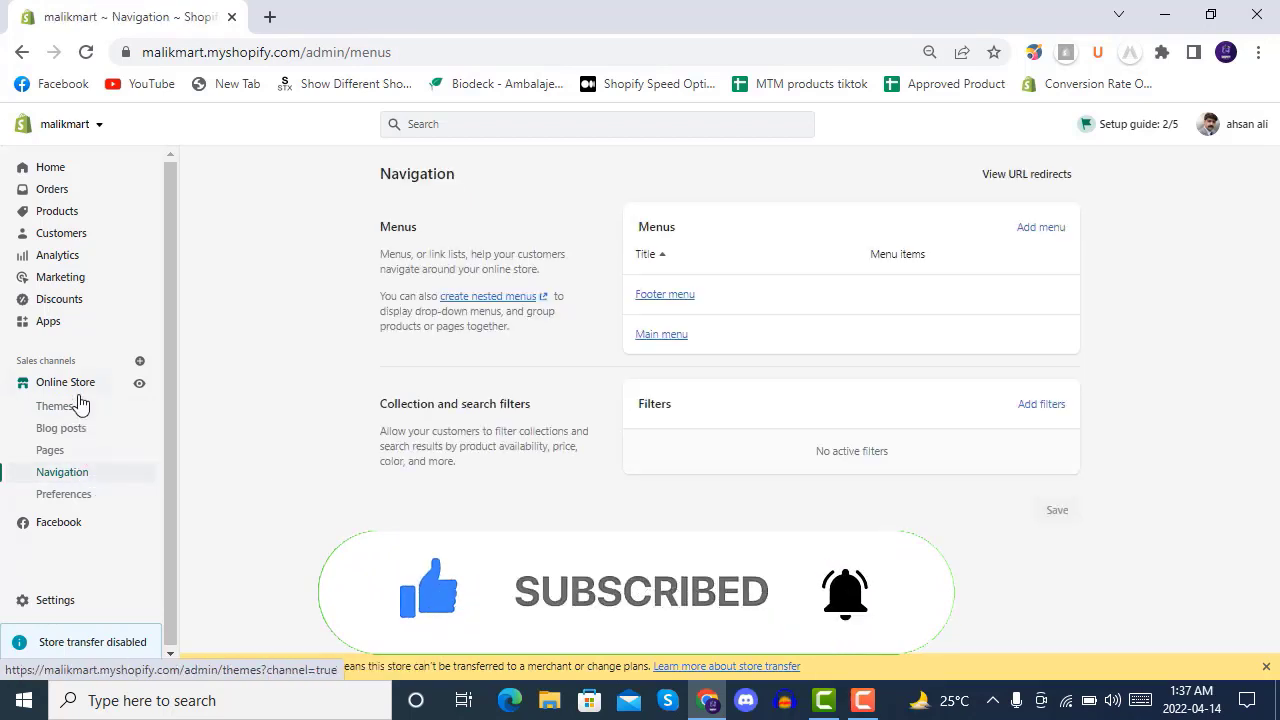
{"action": "left_click", "coordinate": [668, 339]}
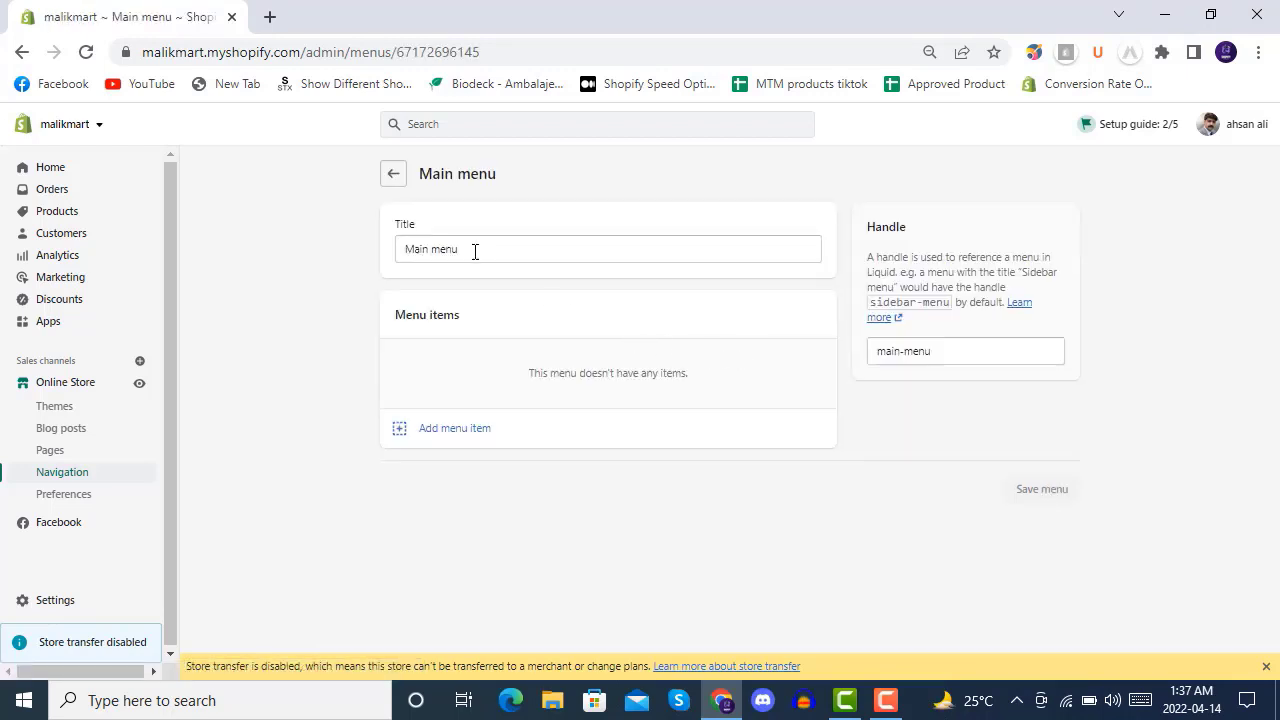
{"action": "left_click_drag", "start_coordinate": [513, 251], "coordinate": [400, 251]}
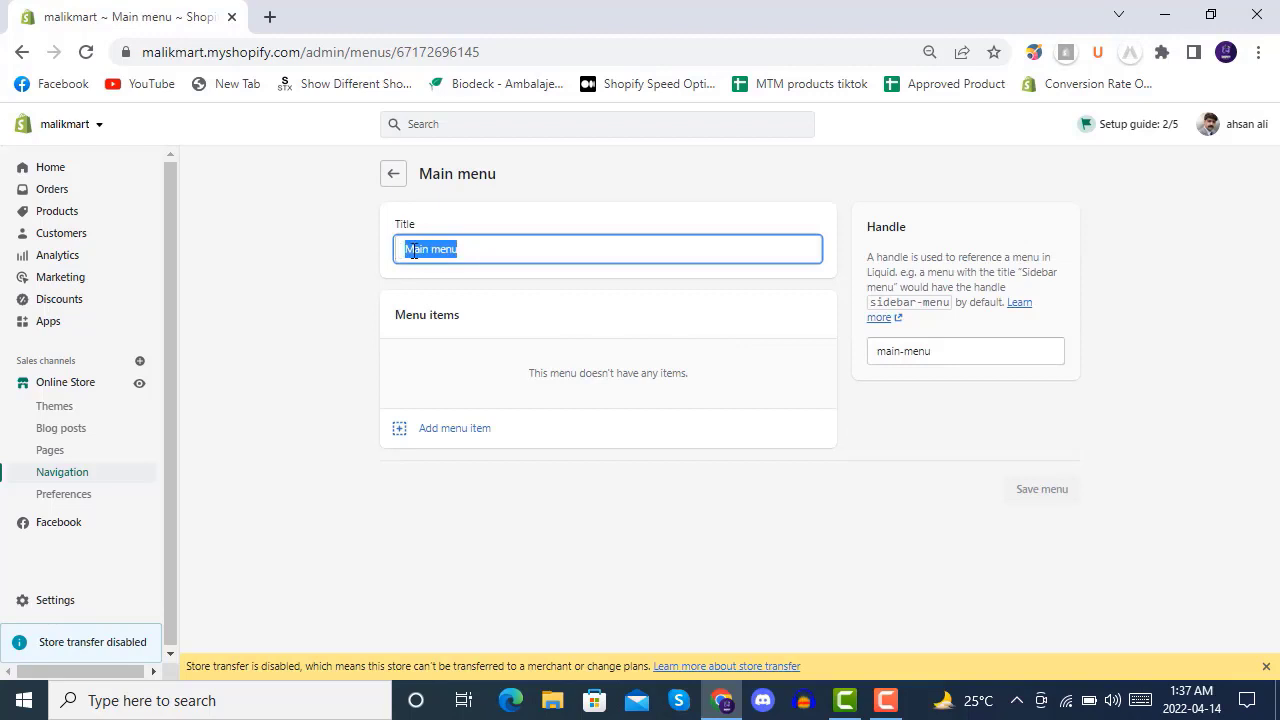
{"action": "left_click", "coordinate": [496, 251]}
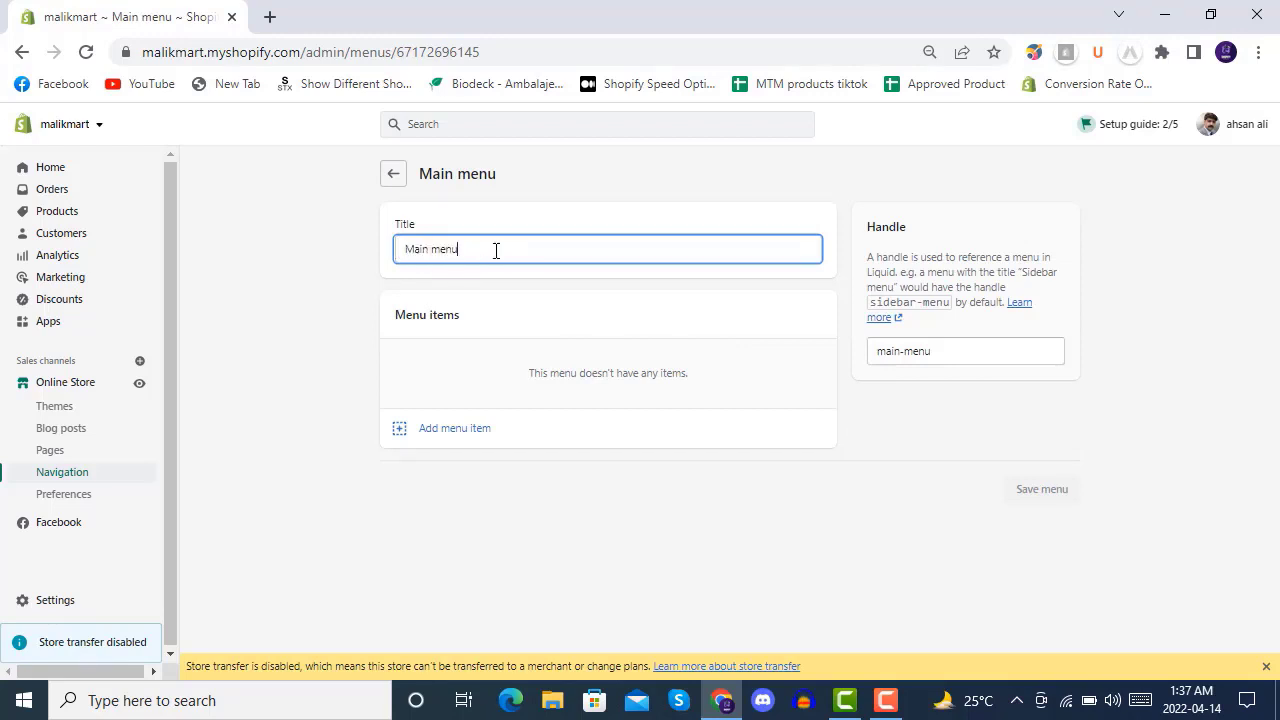
Add a menu item named Home page to the Main menu, linked to the home page.
{"action": "left_click", "coordinate": [442, 430]}
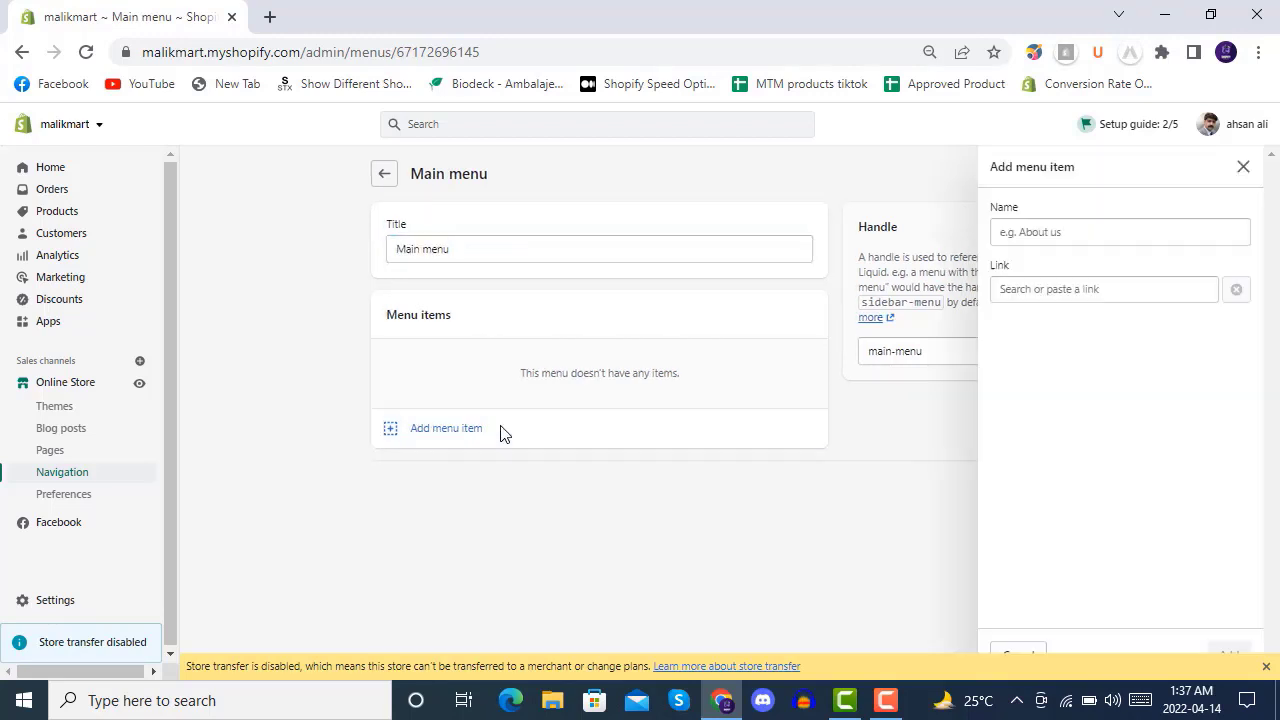
{"action": "left_click", "coordinate": [1059, 293]}
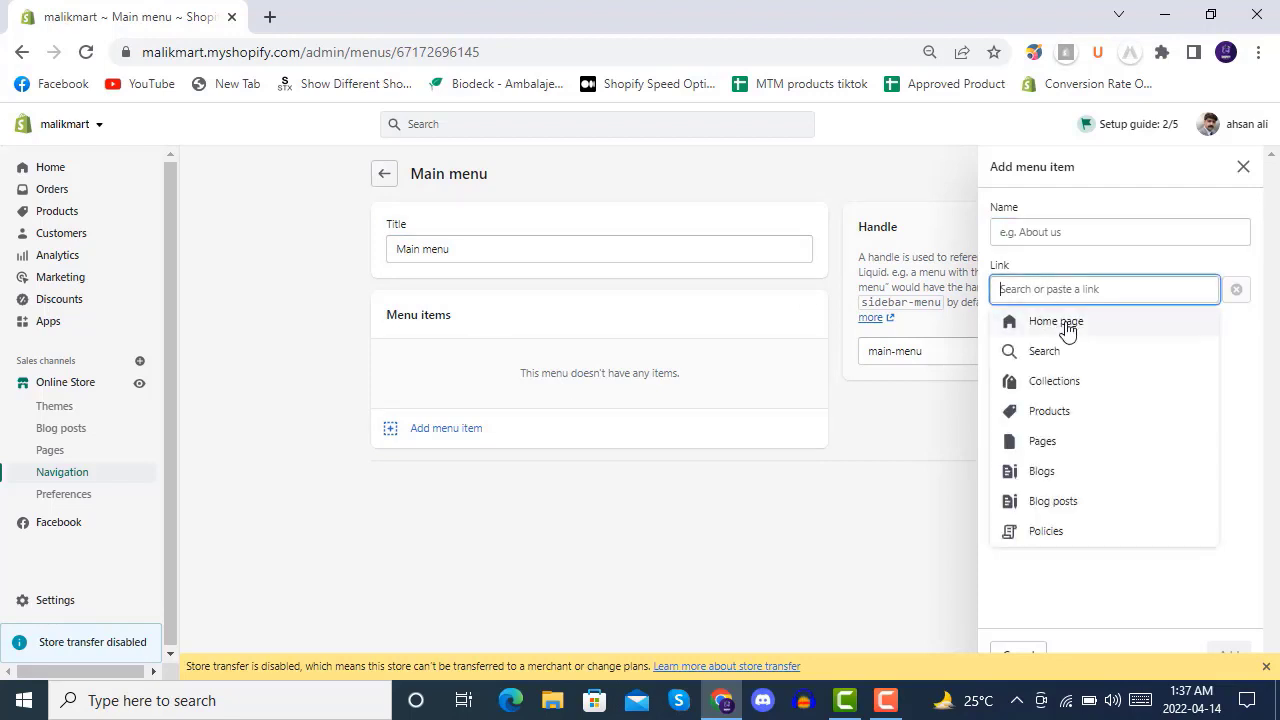
{"action": "left_click", "coordinate": [1080, 321]}
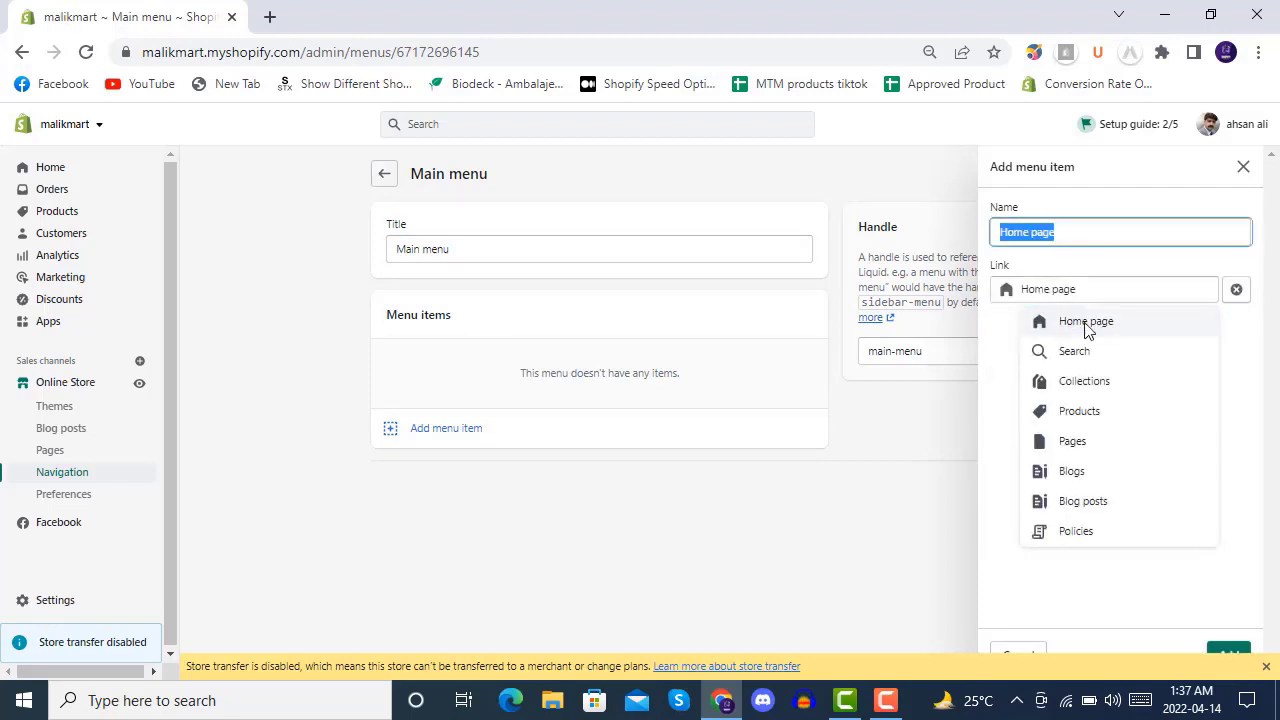
{"action": "left_click", "coordinate": [1100, 237]}
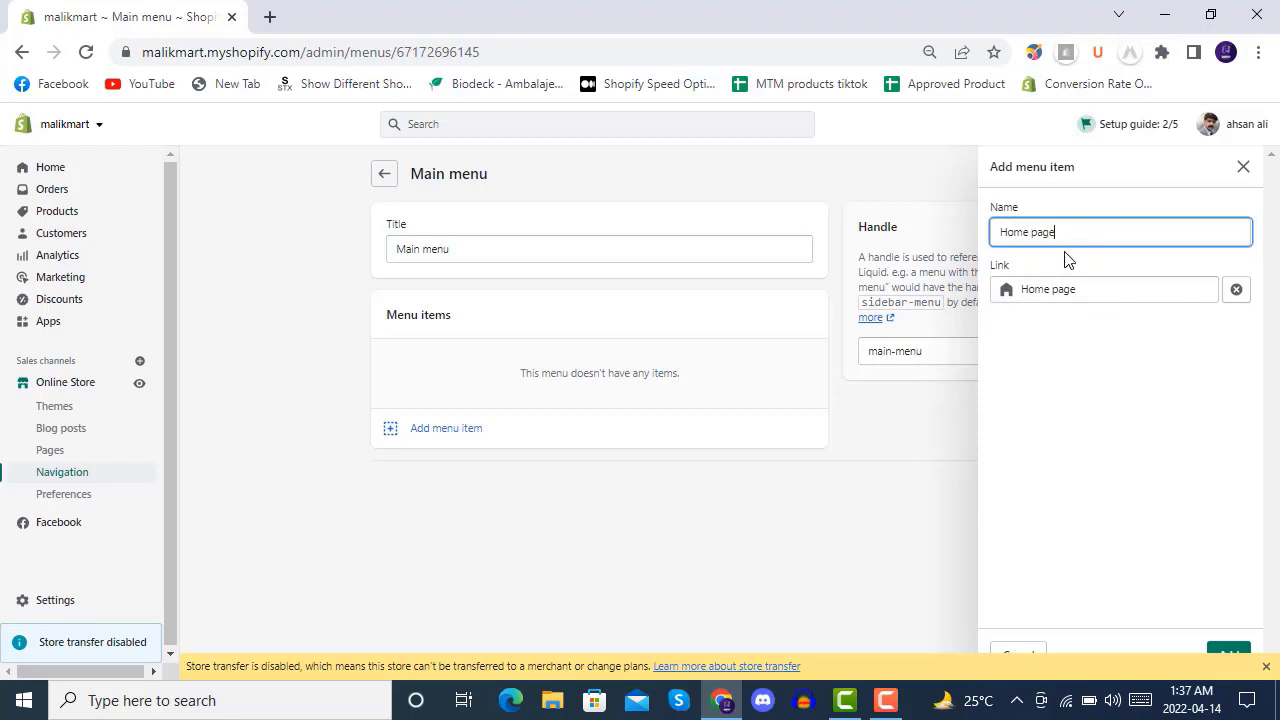
{"action": "left_click", "coordinate": [1266, 666]}
{"action": "left_click", "coordinate": [1229, 656]}
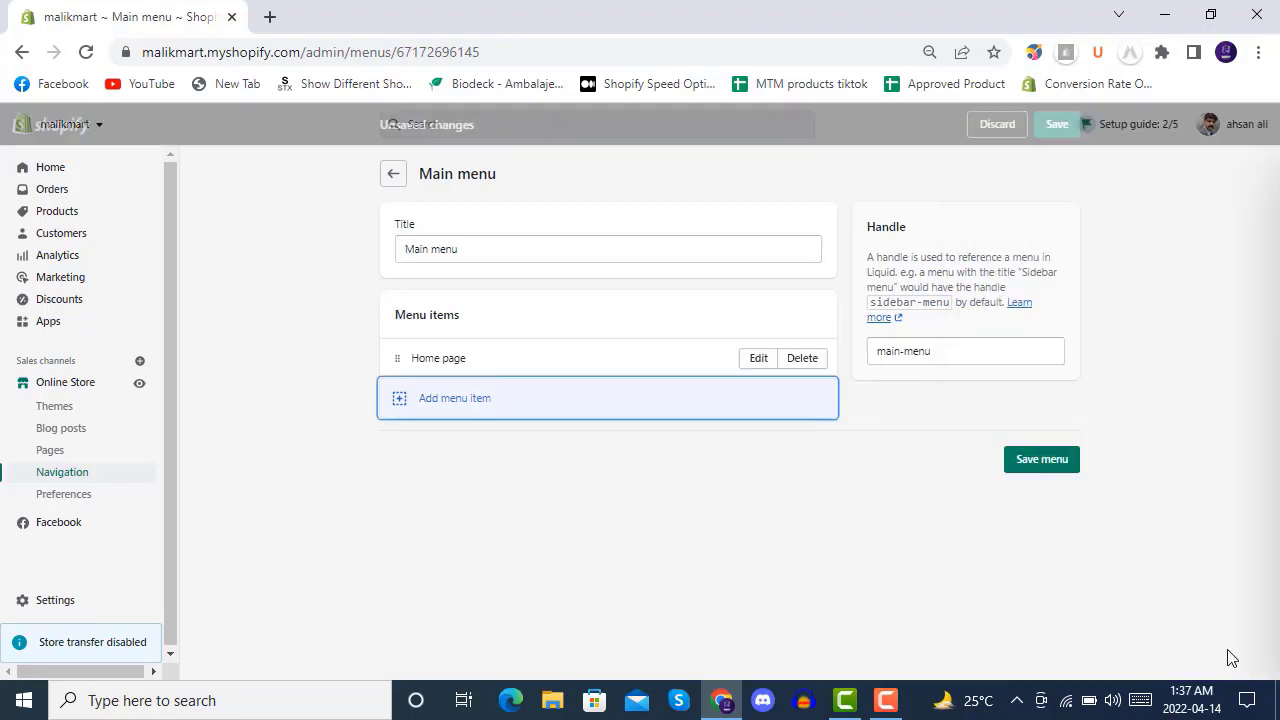
Add an All collections item to the Main menu, linked to all of the store's collections.
{"action": "left_click", "coordinate": [425, 400]}
{"action": "left_click", "coordinate": [1072, 290]}
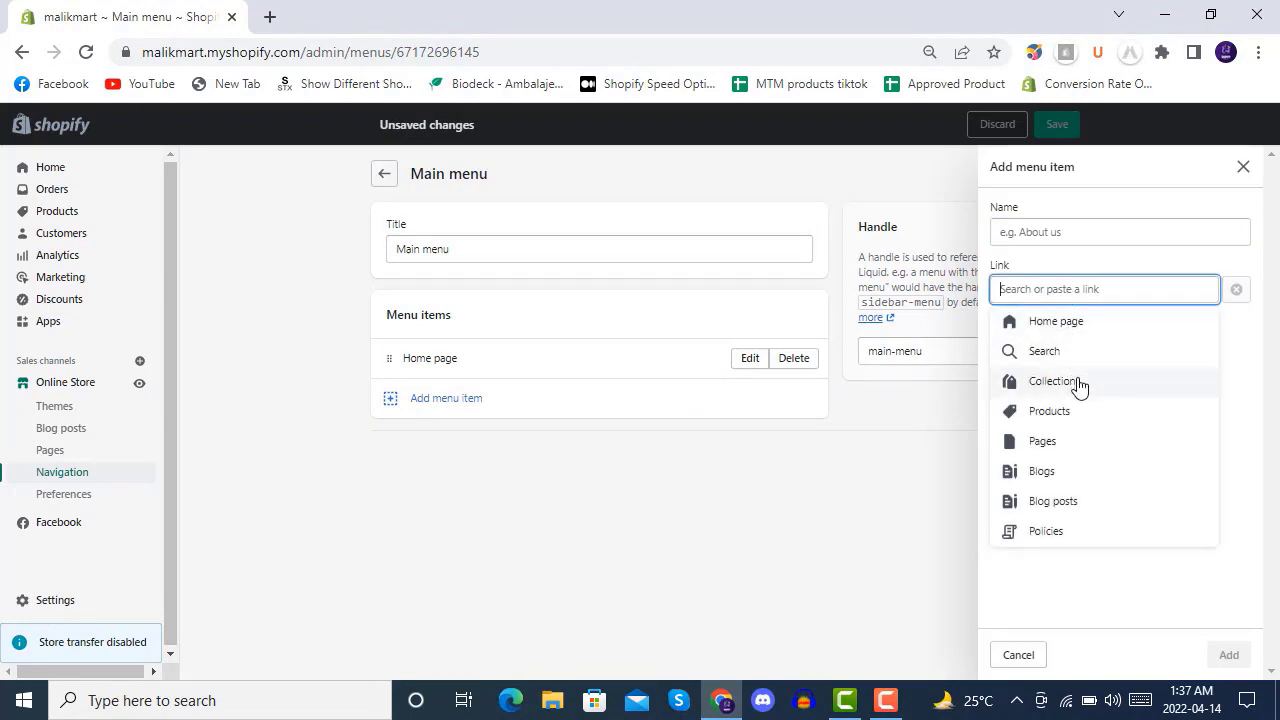
{"action": "left_click", "coordinate": [1078, 385]}
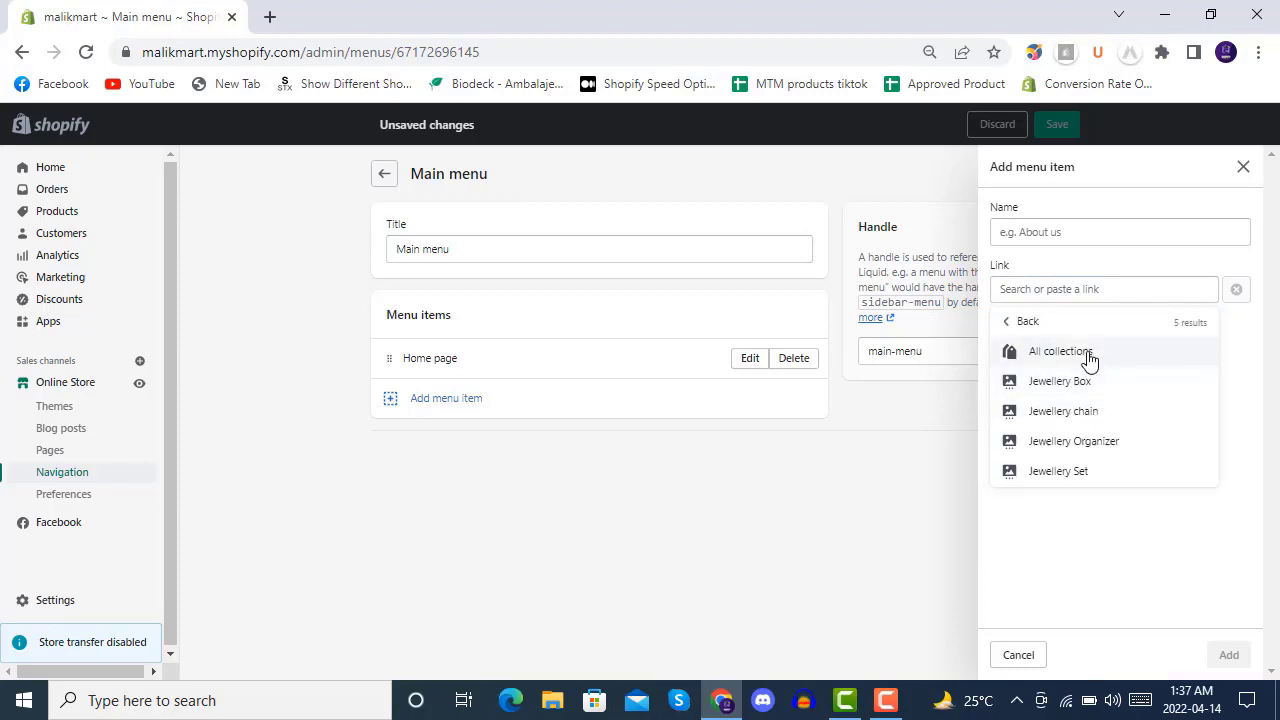
{"action": "left_click", "coordinate": [1088, 360]}
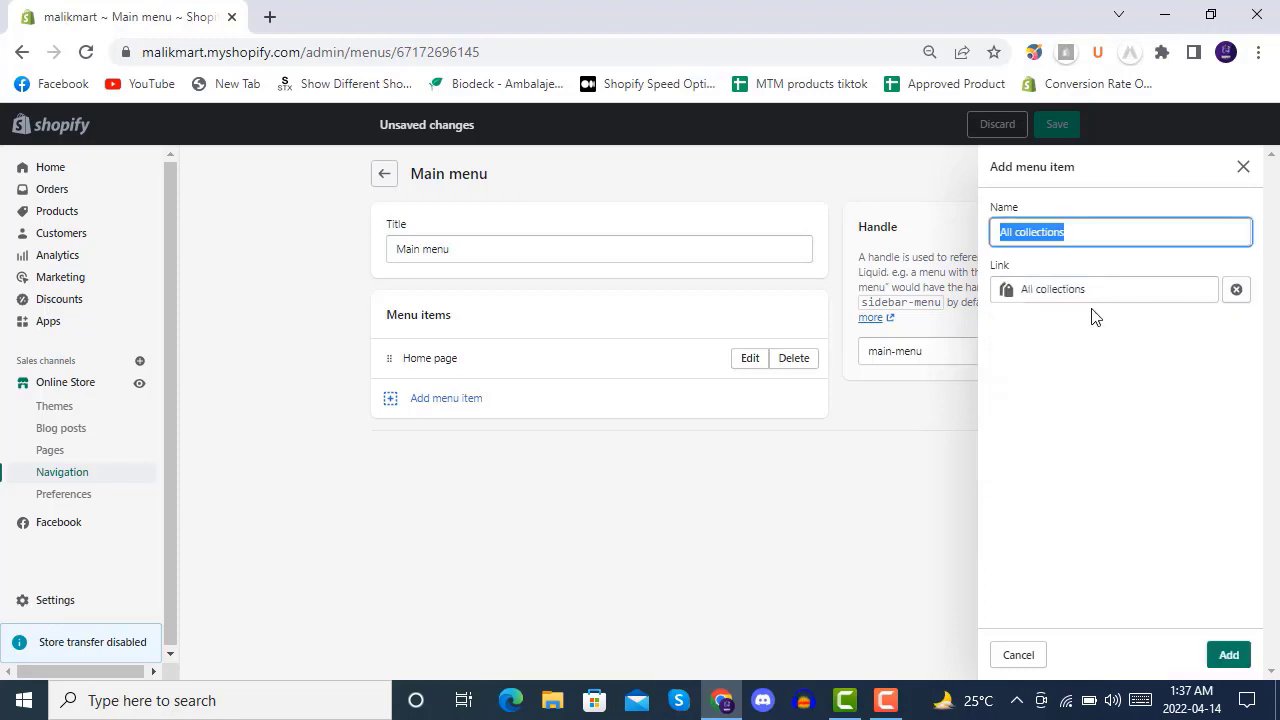
{"action": "left_click", "coordinate": [1048, 233]}
{"action": "left_click_drag", "start_coordinate": [1062, 232], "coordinate": [1023, 234]}
{"action": "left_click", "coordinate": [1090, 234]}
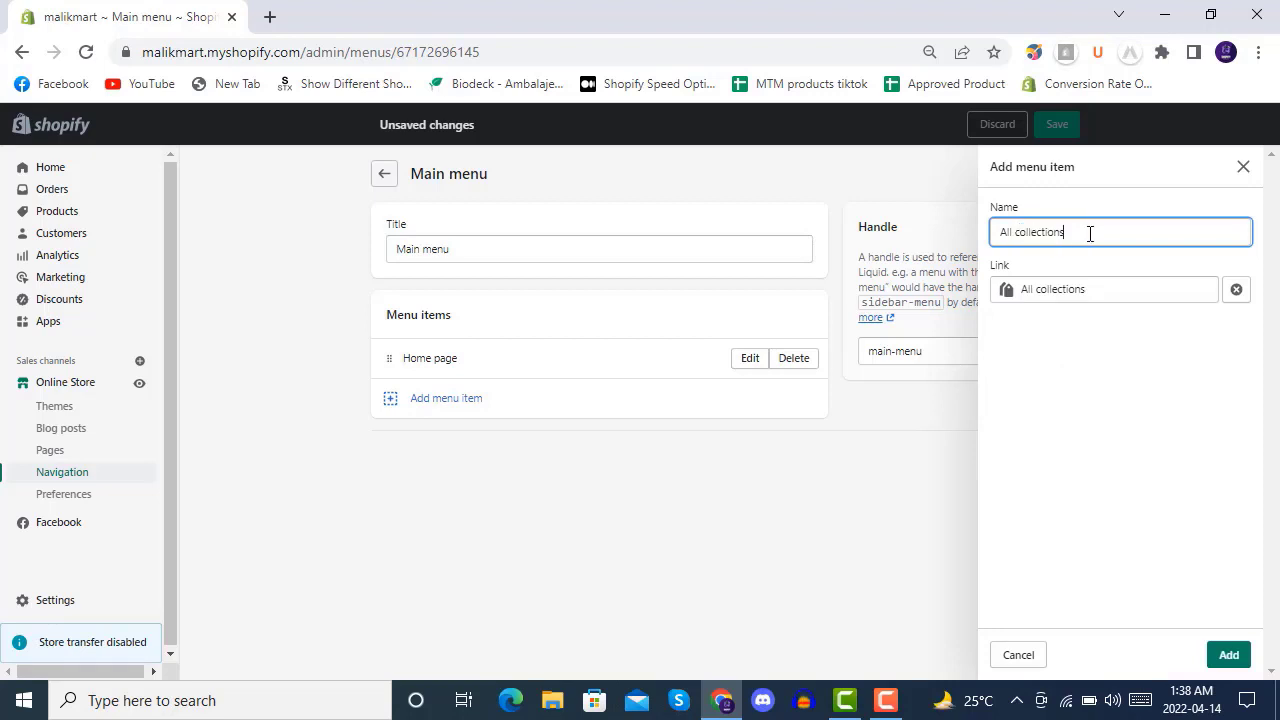
{"action": "left_click", "coordinate": [1233, 655]}
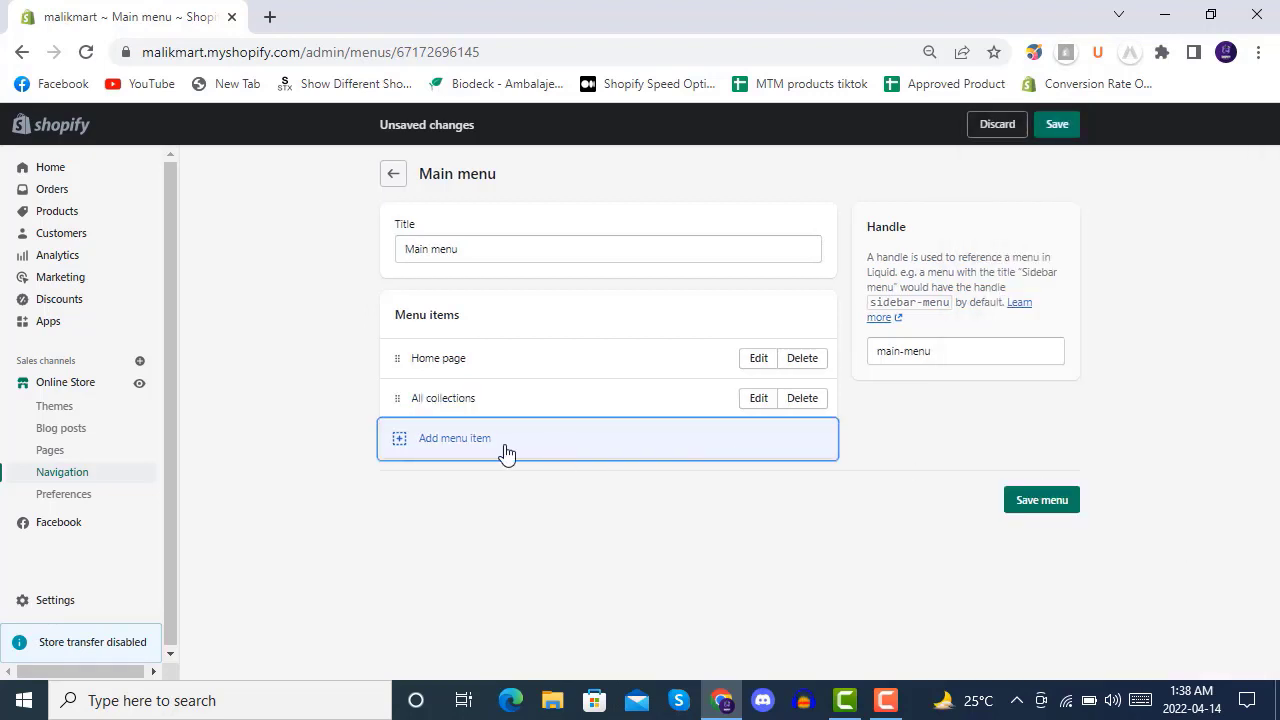
Add an About Us item to the Main menu, linked to the About Us page.
{"action": "left_click", "coordinate": [503, 446]}
{"action": "left_click", "coordinate": [1103, 288]}
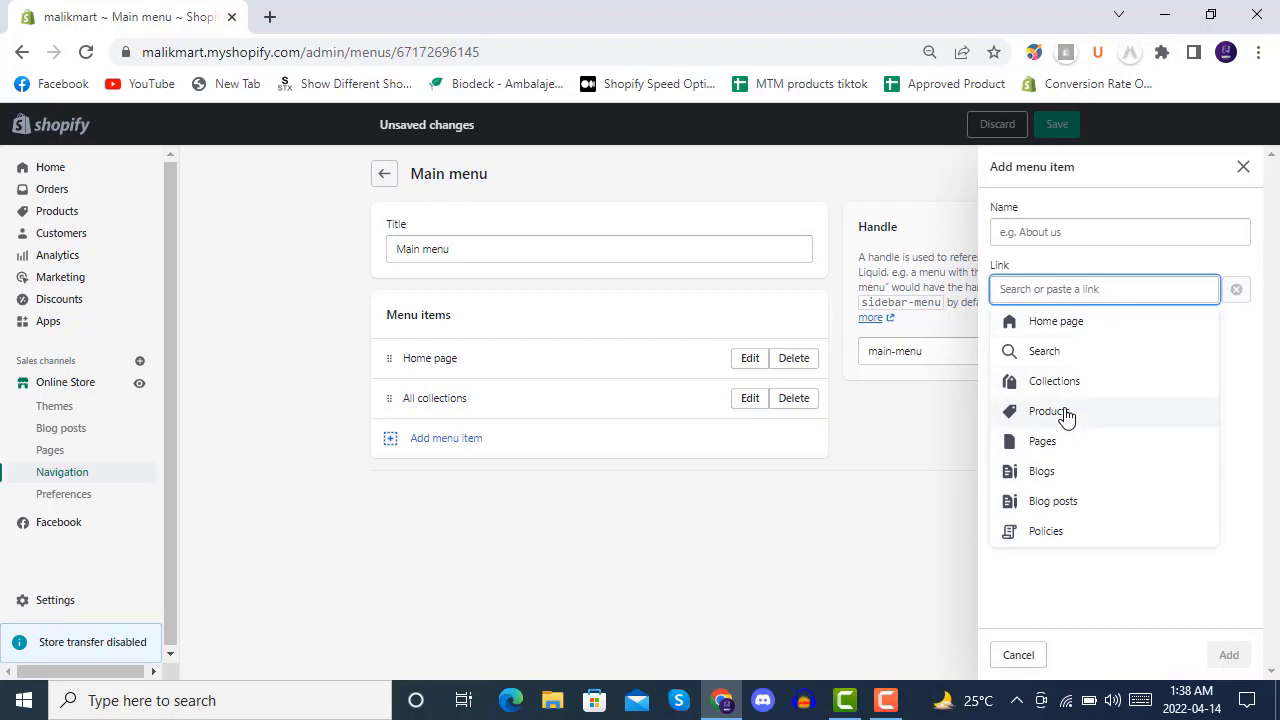
{"action": "left_click", "coordinate": [1063, 446]}
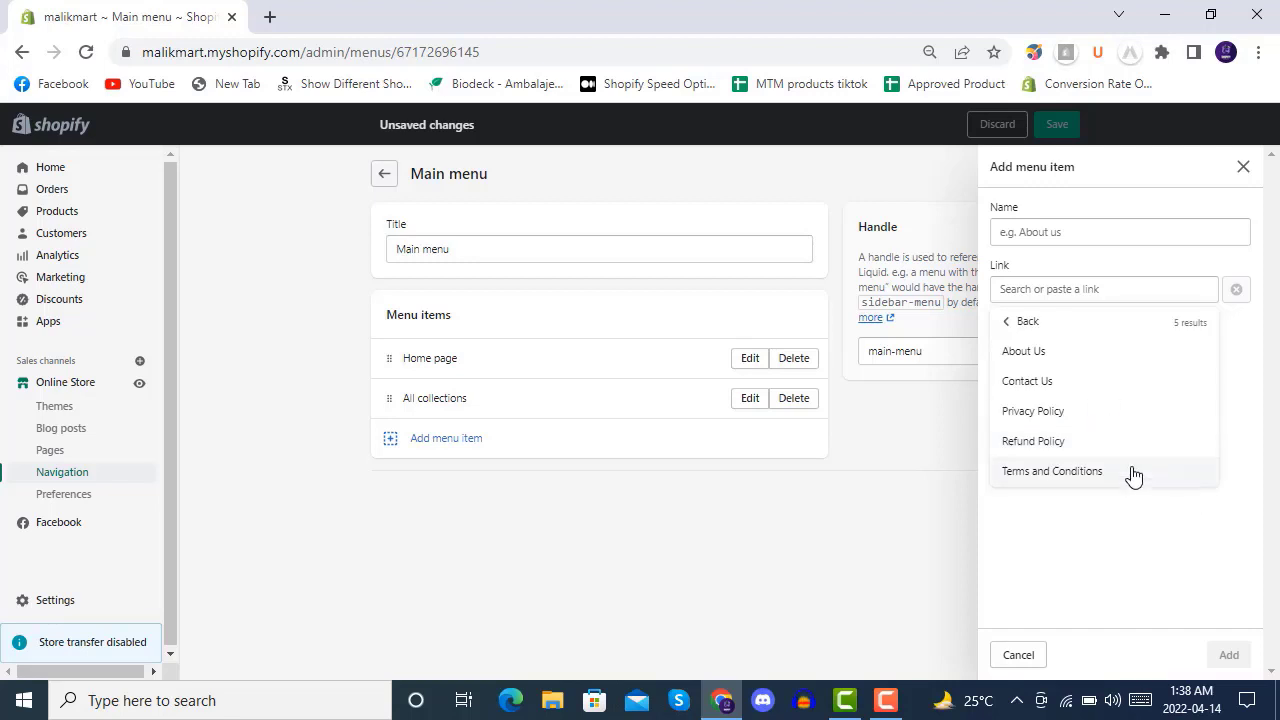
{"action": "left_click", "coordinate": [1057, 352]}
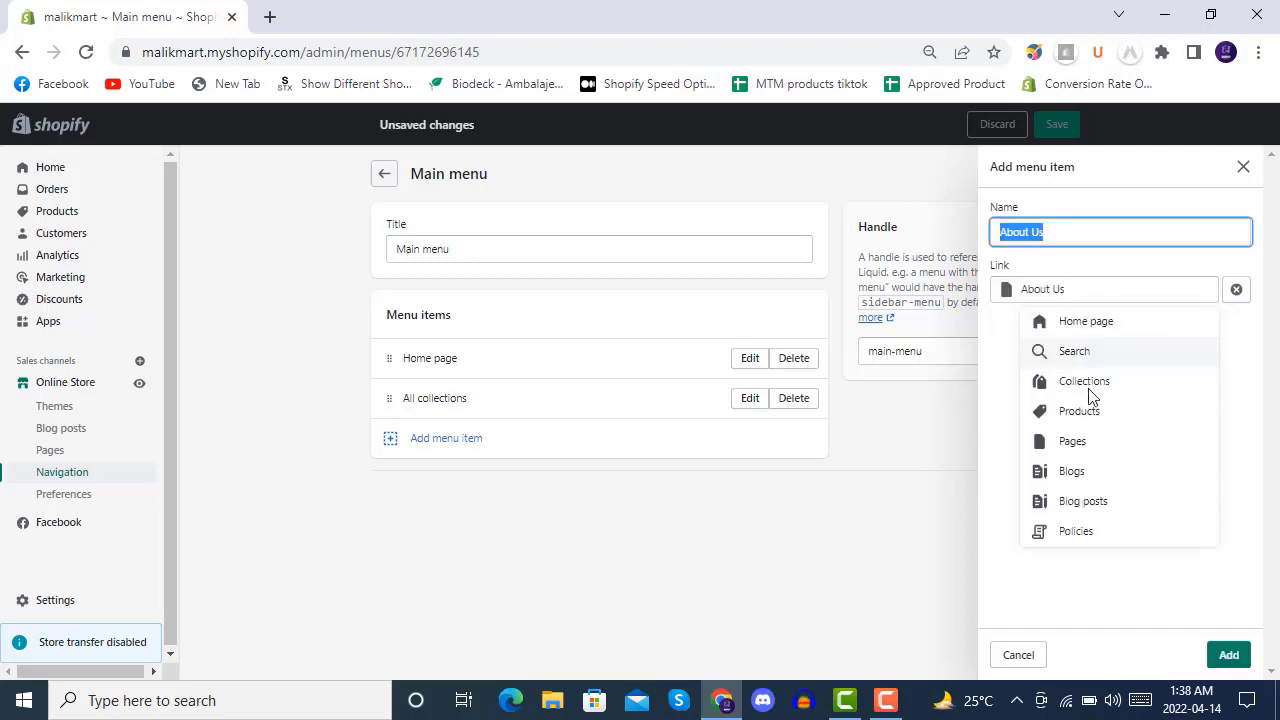
{"action": "left_click", "coordinate": [1231, 660]}
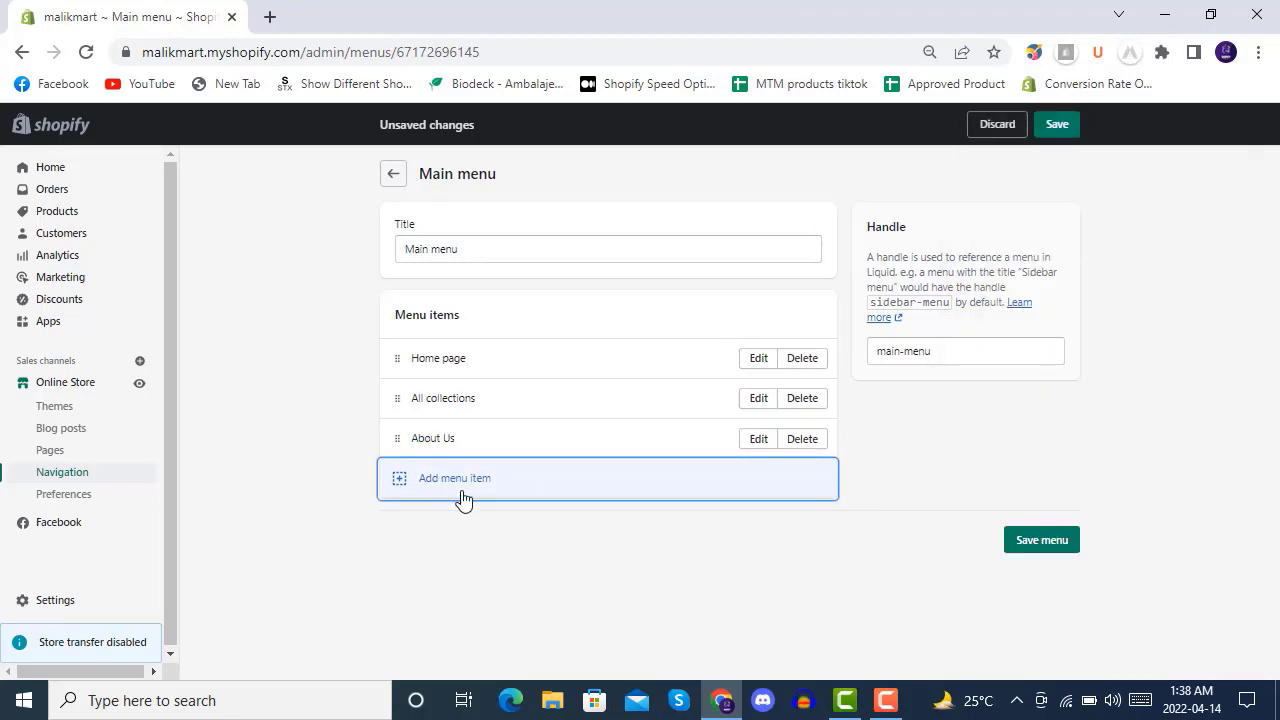
Add a Contact Us item linked to the Contact Us page and save the Main menu.
{"action": "left_click", "coordinate": [457, 494]}
{"action": "left_click", "coordinate": [1068, 287]}
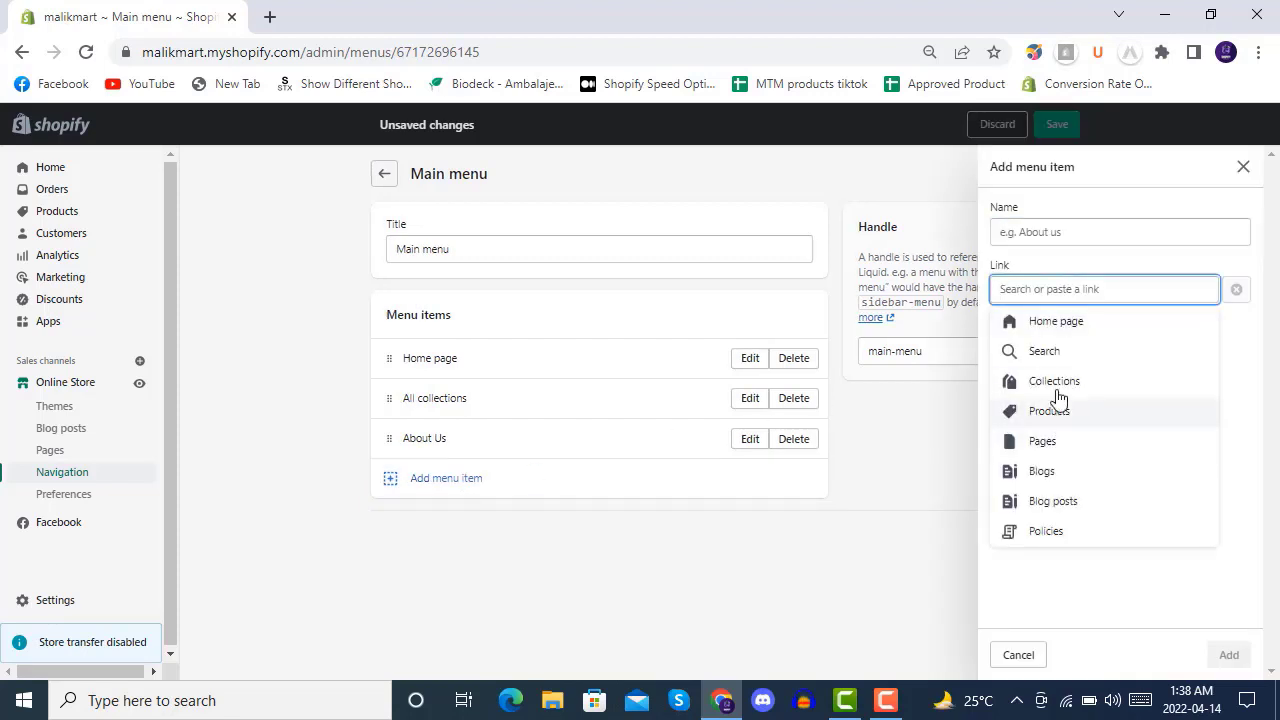
{"action": "left_click", "coordinate": [1061, 451]}
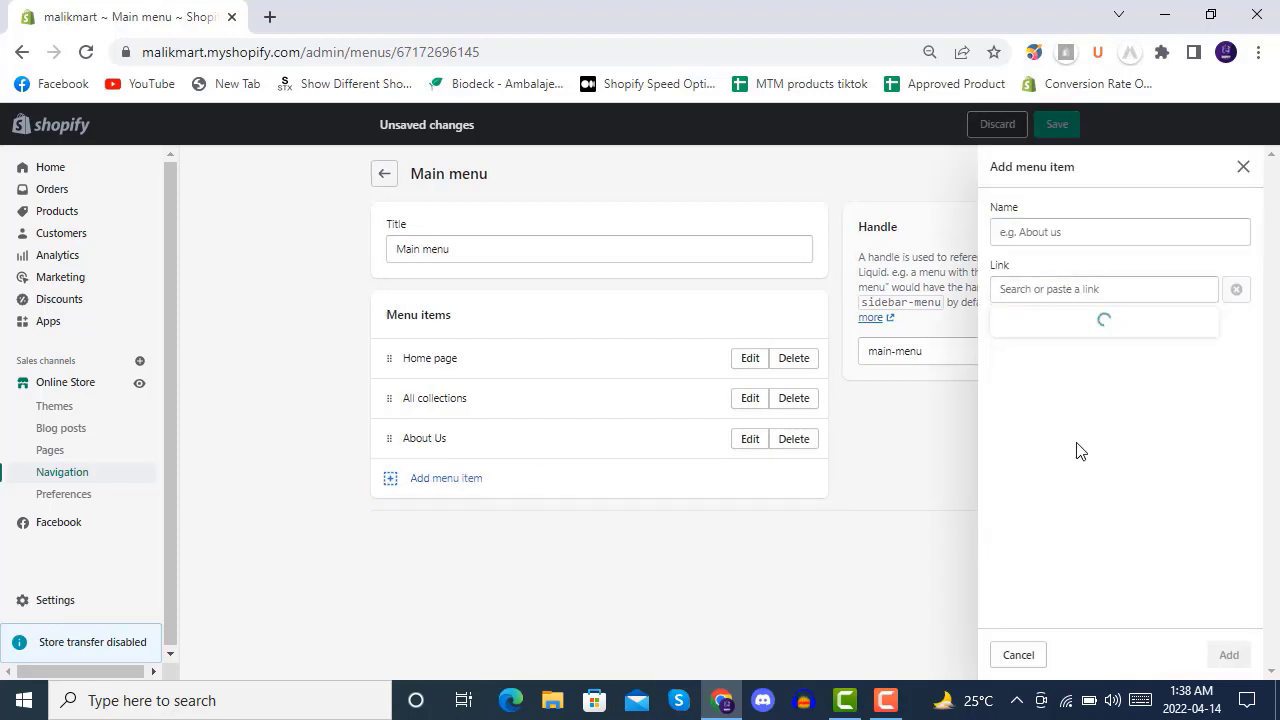
{"action": "left_click", "coordinate": [1075, 385]}
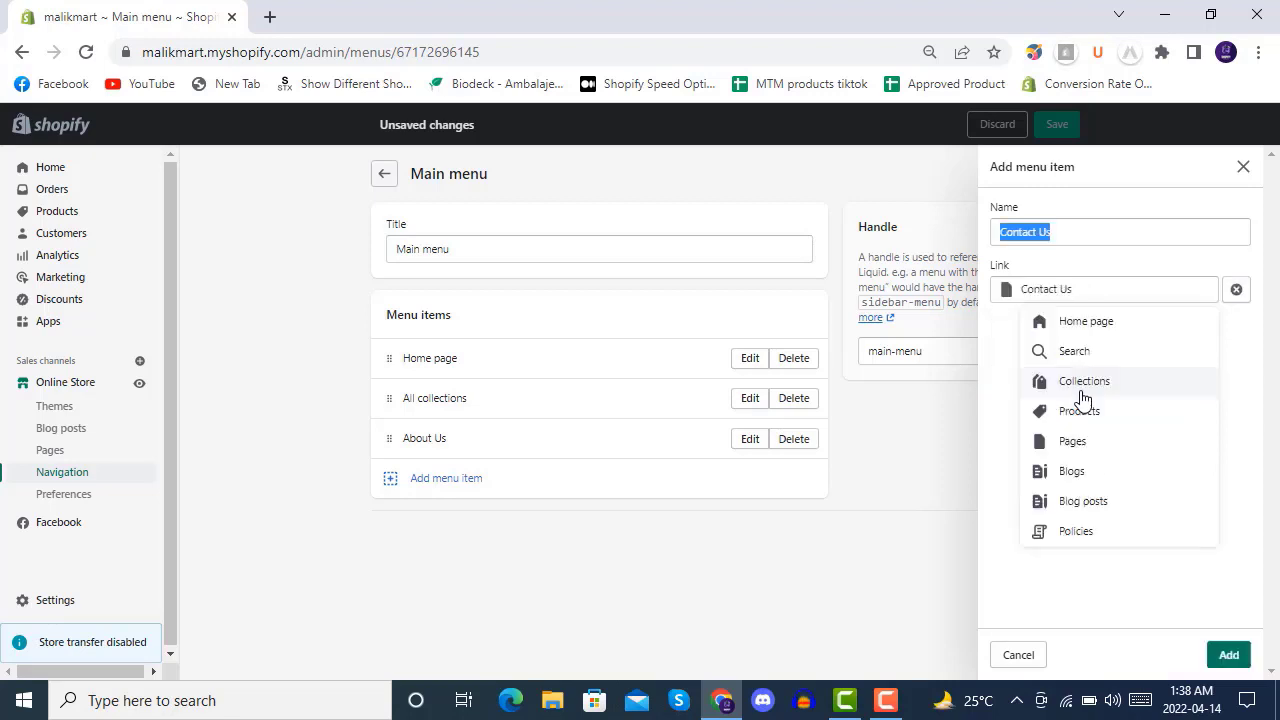
{"action": "left_click", "coordinate": [1231, 652]}
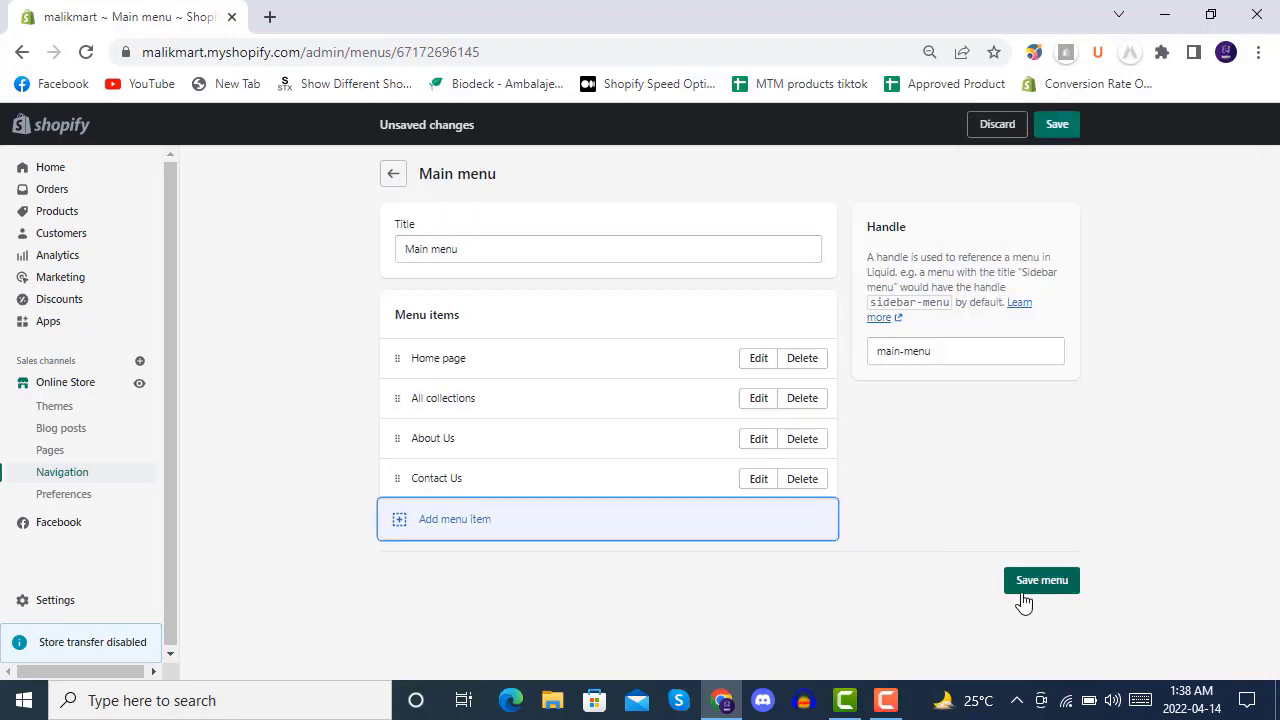
{"action": "left_click", "coordinate": [1058, 585]}
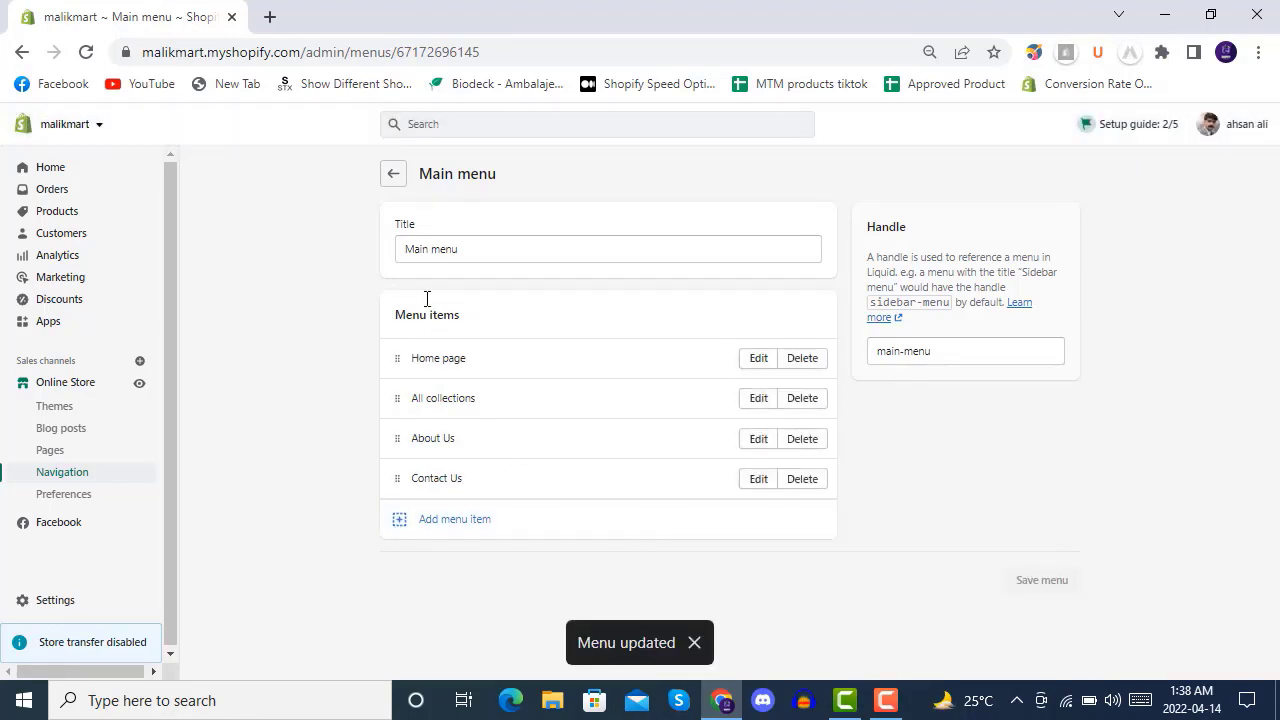
Open the Footer menu from the navigation list and add a Privacy Policy item linked to that store policy.
{"action": "left_click", "coordinate": [396, 177]}
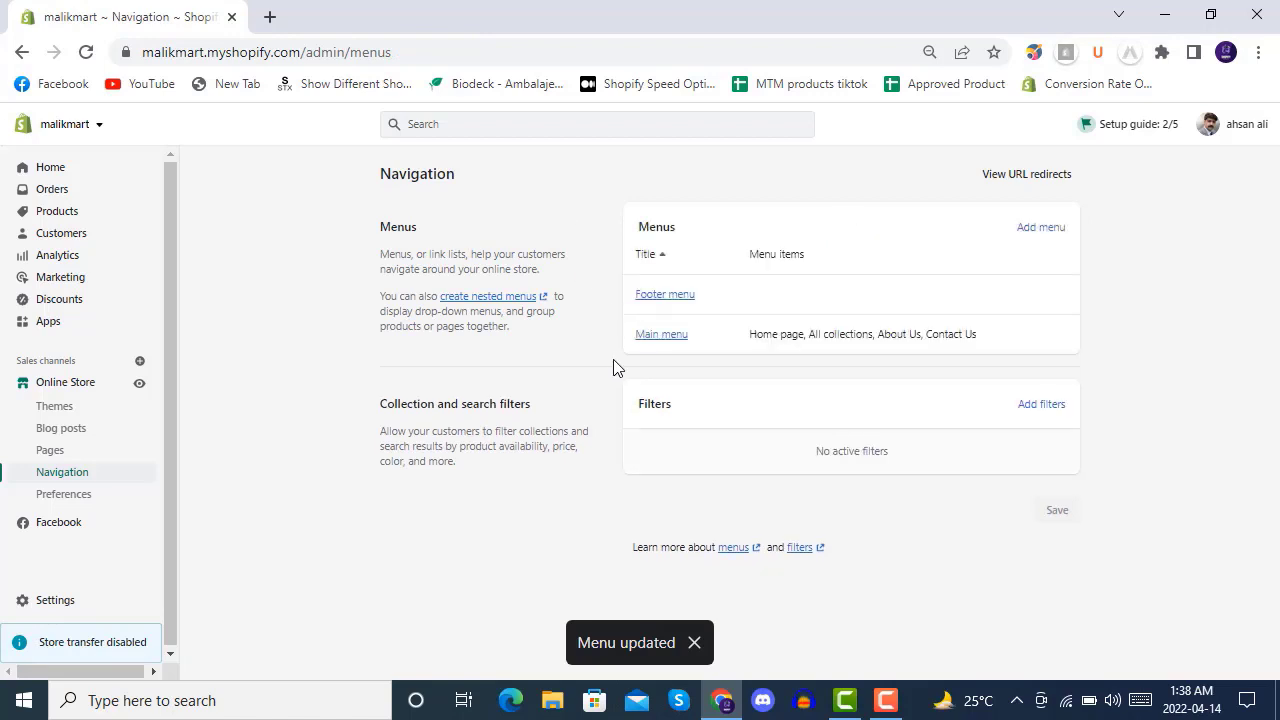
{"action": "left_click", "coordinate": [664, 295]}
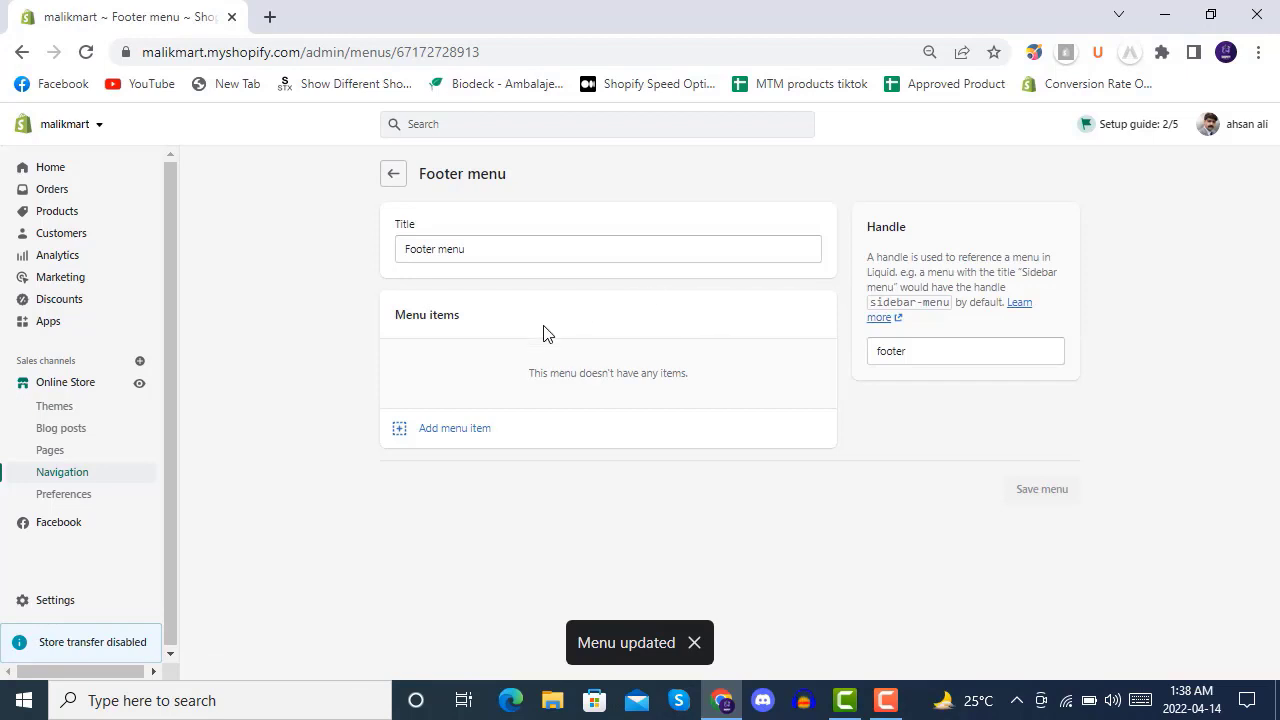
{"action": "left_click", "coordinate": [422, 432]}
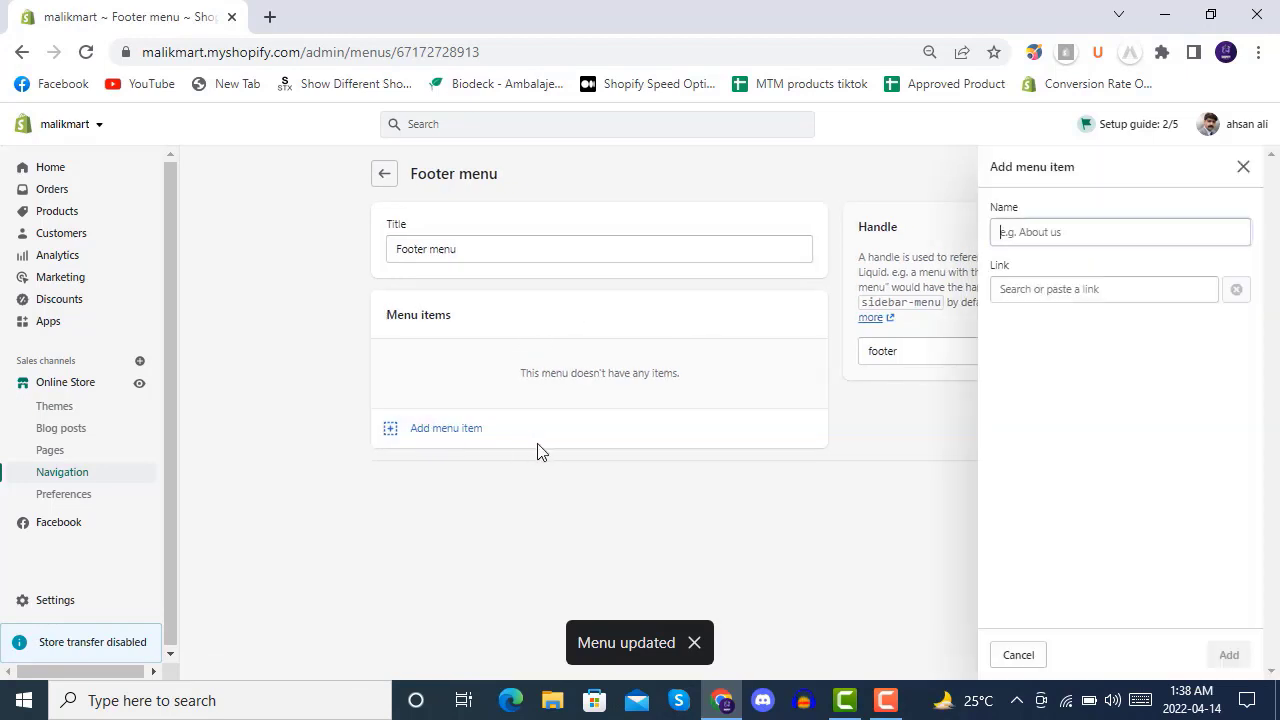
{"action": "left_click", "coordinate": [1043, 292]}
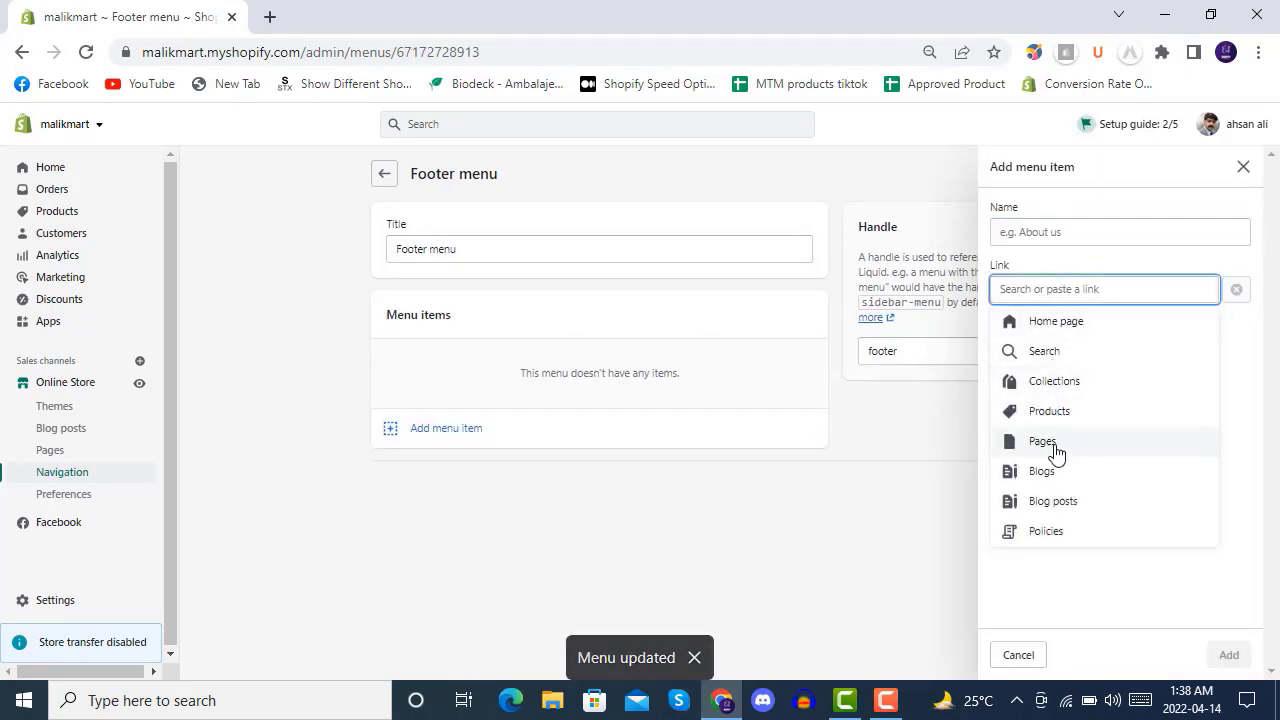
{"action": "left_click", "coordinate": [1060, 533]}
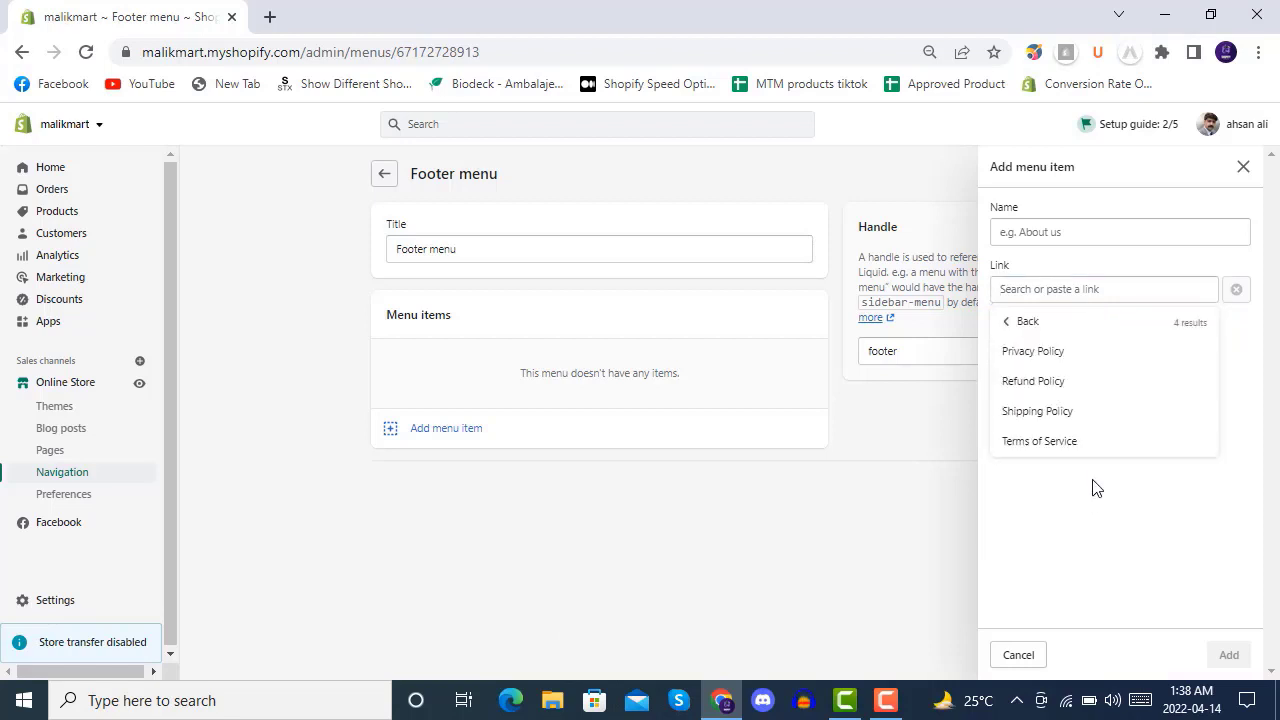
{"action": "left_click", "coordinate": [1051, 351]}
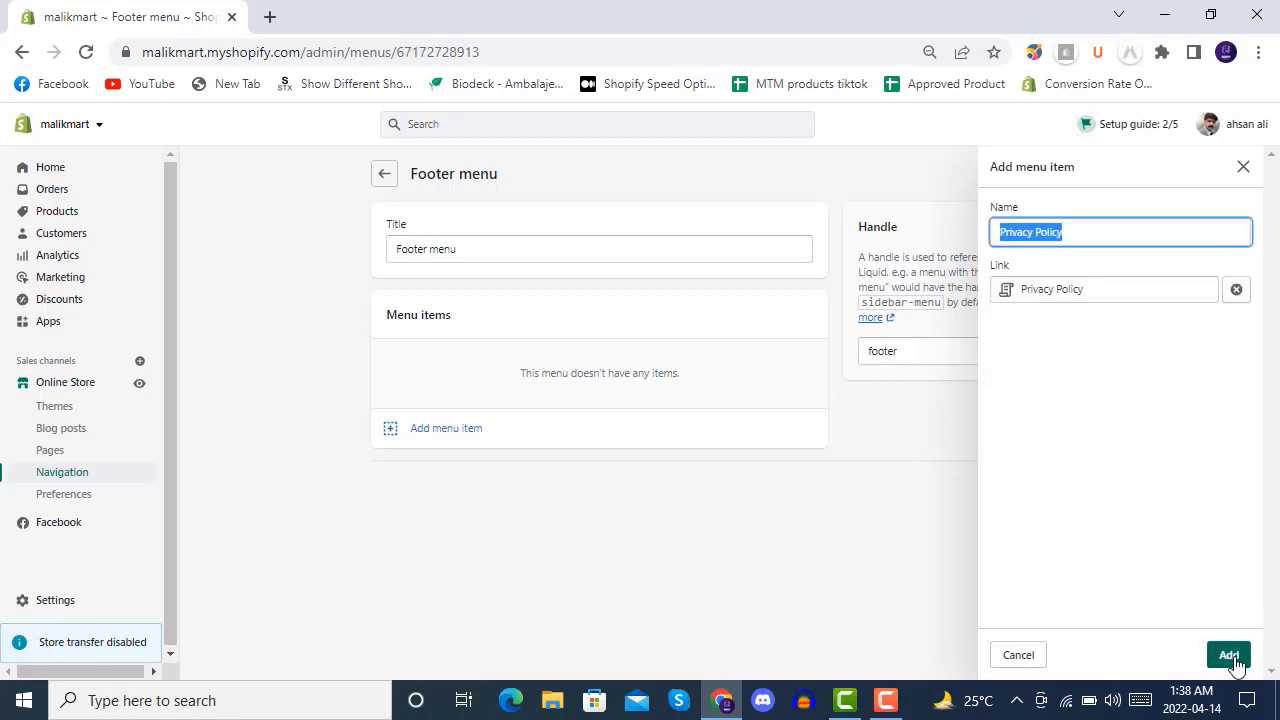
{"action": "left_click", "coordinate": [1230, 655]}
Add a Refund Policy item to the Footer menu, linked to the store's refund policy.
{"action": "left_click", "coordinate": [485, 408]}
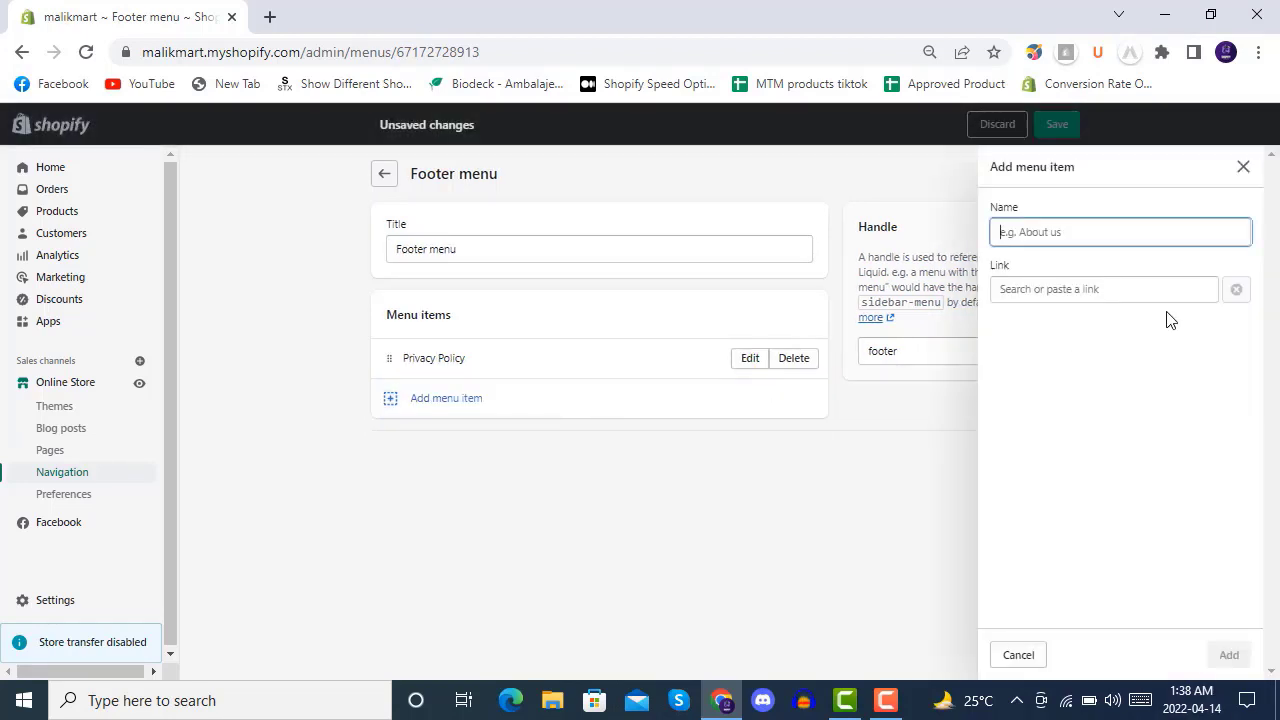
{"action": "left_click", "coordinate": [1117, 292]}
{"action": "left_click", "coordinate": [1068, 545]}
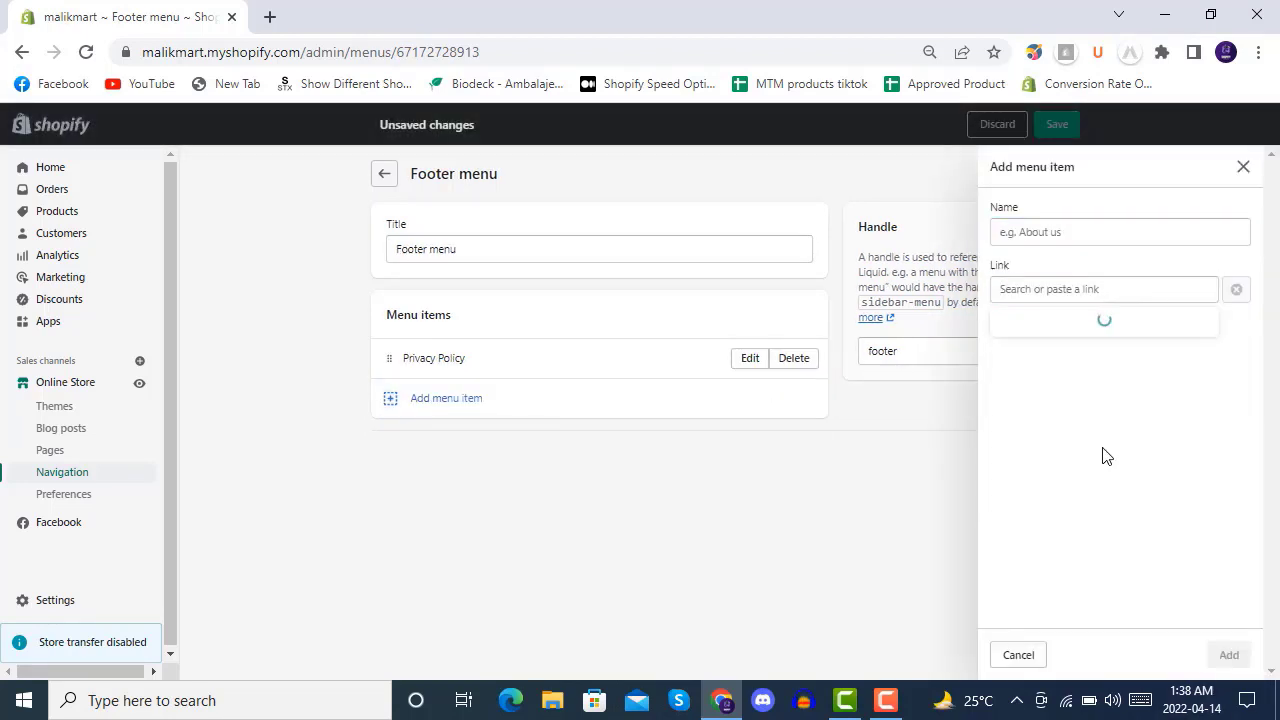
{"action": "left_click", "coordinate": [1049, 380]}
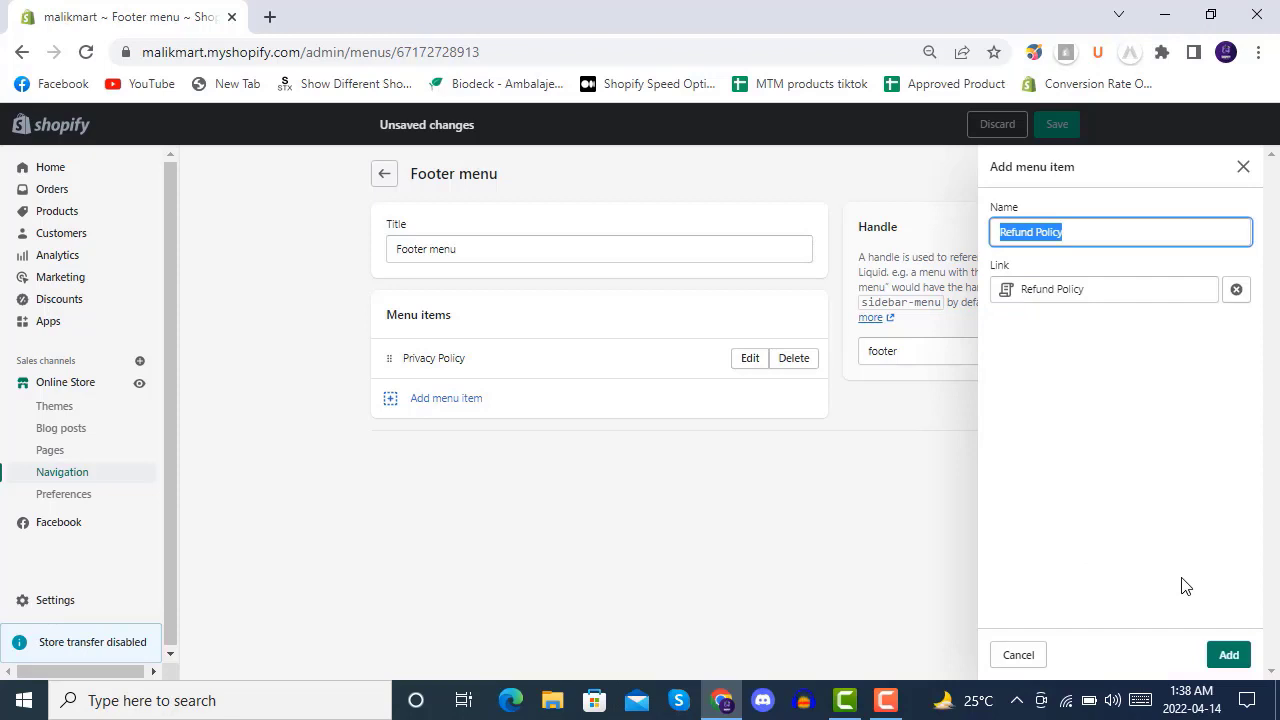
{"action": "left_click", "coordinate": [1230, 655]}
Add a Shipping Policy item to the Footer menu, linked to the store's shipping policy.
{"action": "left_click", "coordinate": [470, 437]}
{"action": "left_click", "coordinate": [1094, 289]}
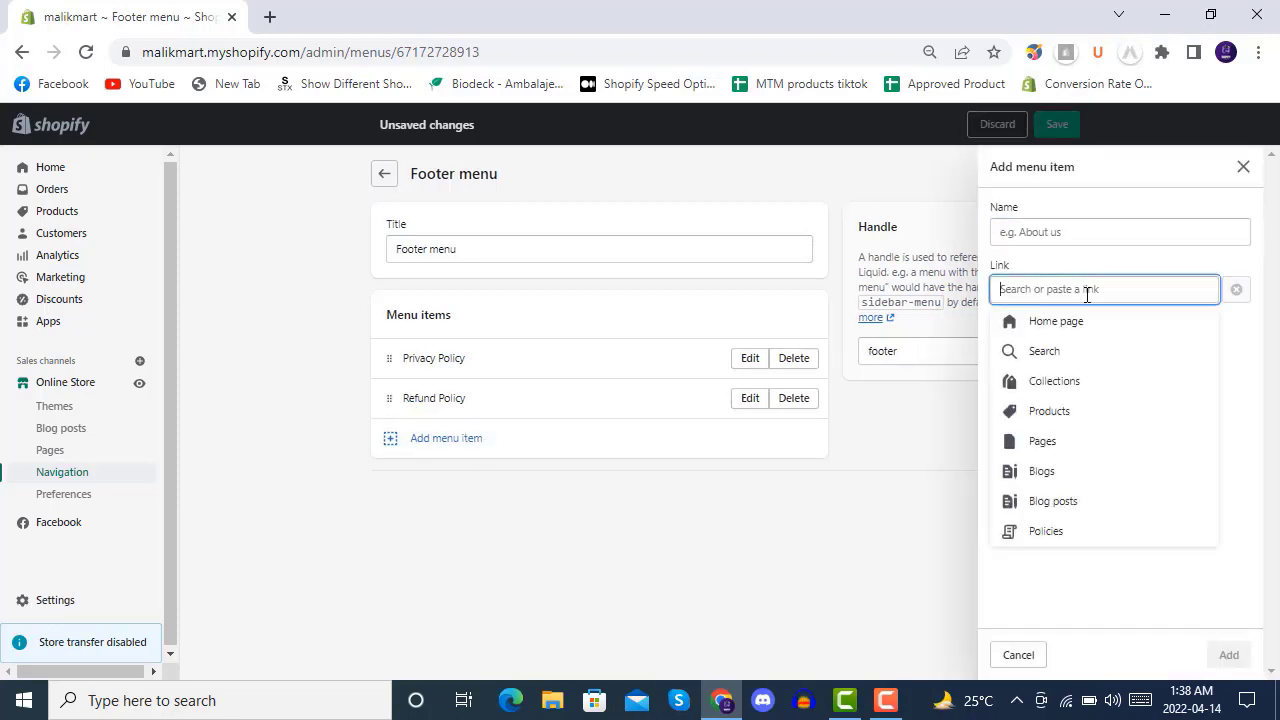
{"action": "left_click", "coordinate": [1098, 530]}
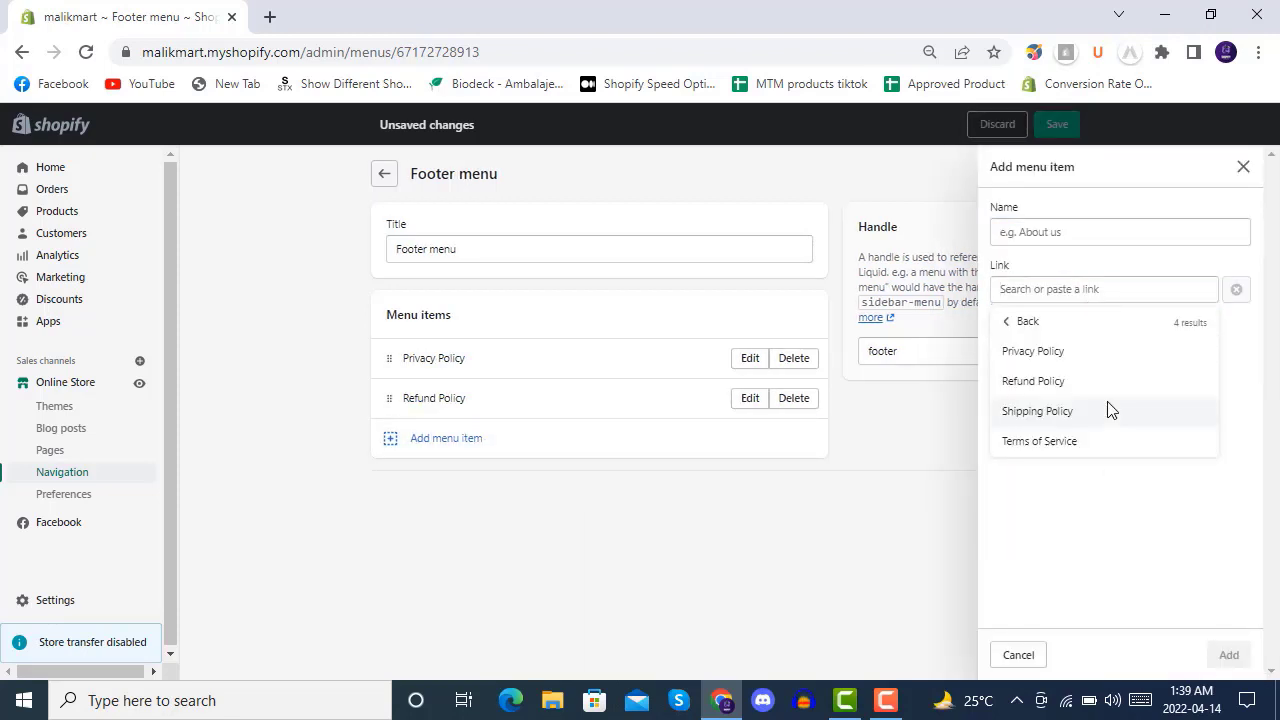
{"action": "left_click", "coordinate": [1060, 410]}
{"action": "left_click", "coordinate": [1230, 655]}
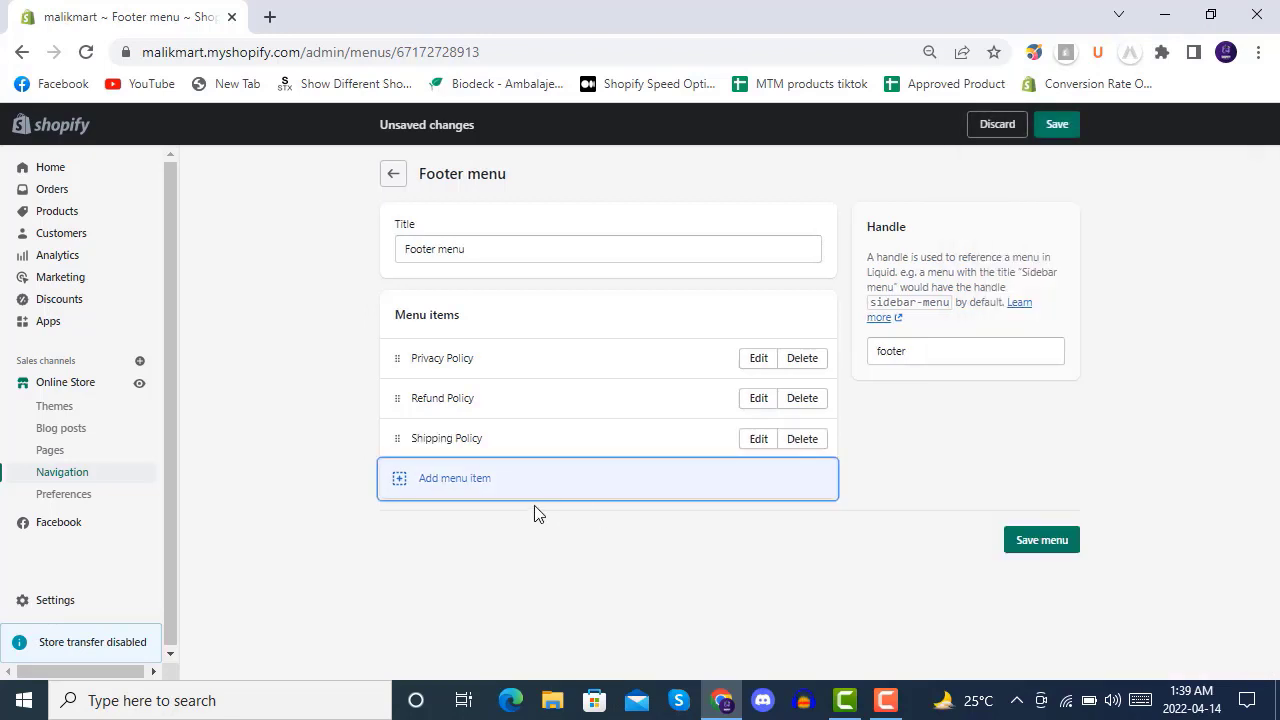
Add a Terms of Service item to the Footer menu, linked to that store policy.
{"action": "left_click", "coordinate": [457, 479]}
{"action": "left_click", "coordinate": [1127, 292]}
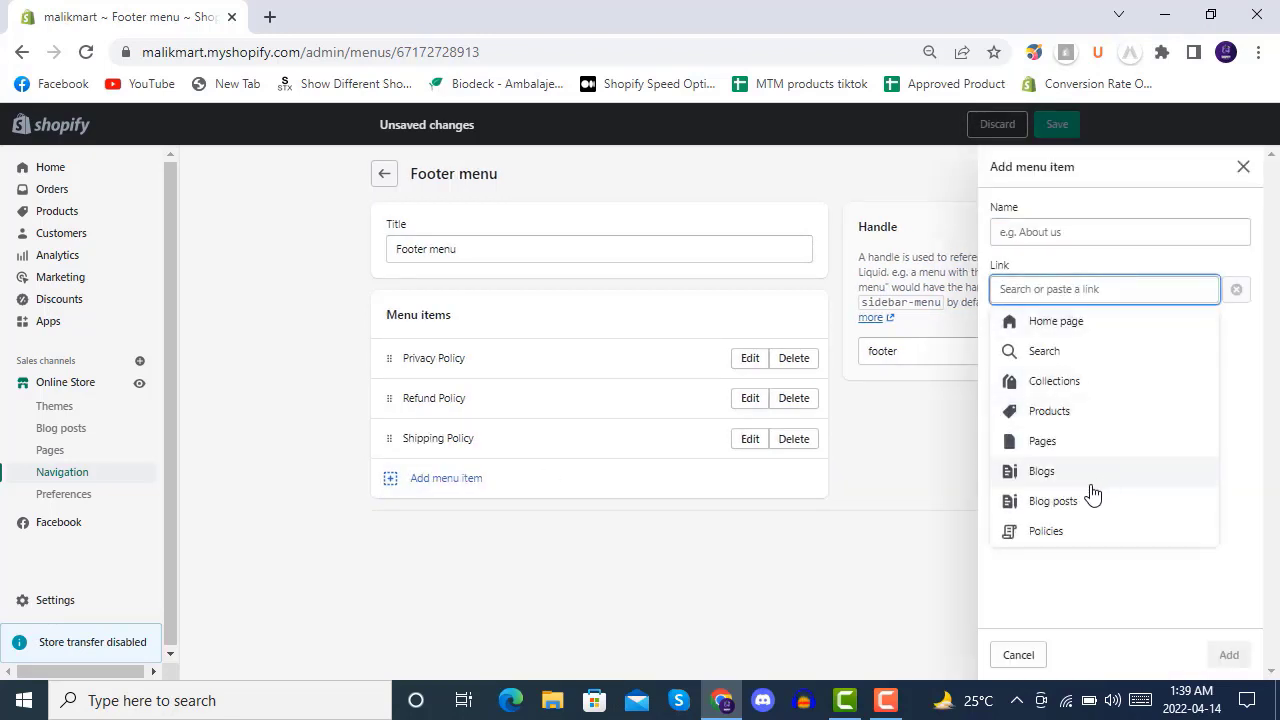
{"action": "left_click", "coordinate": [1071, 533]}
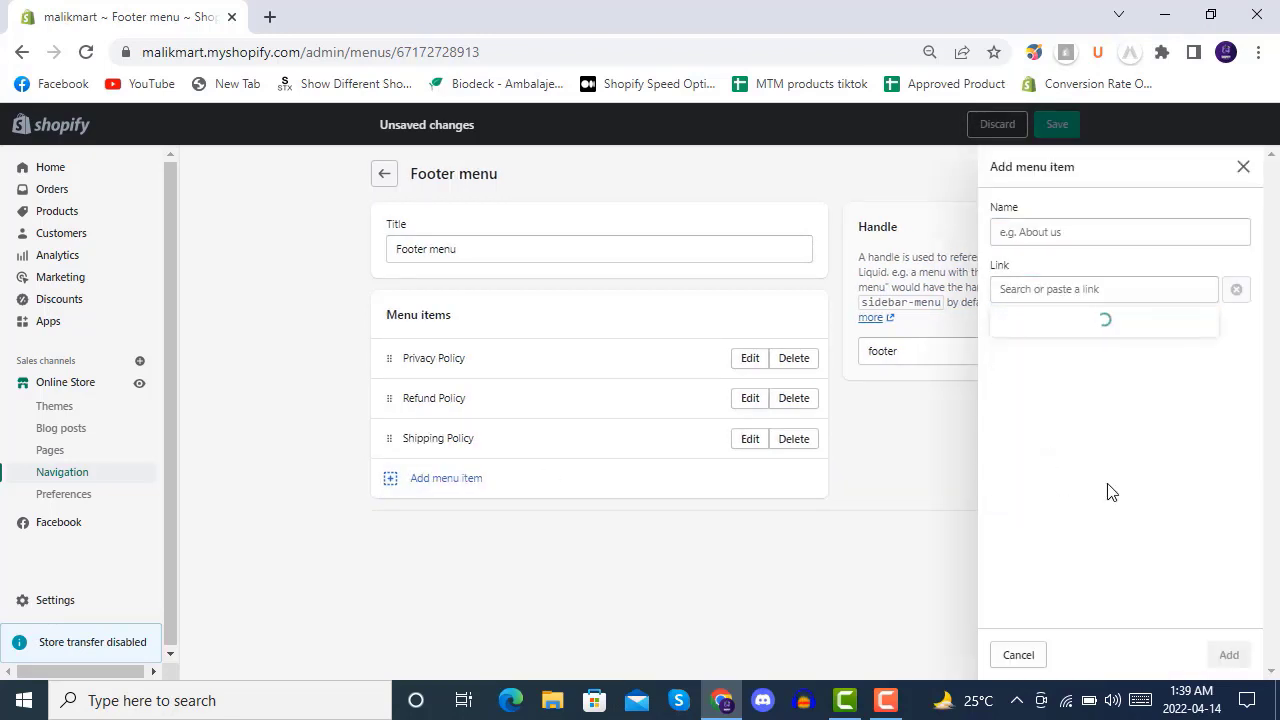
{"action": "left_click", "coordinate": [1050, 445]}
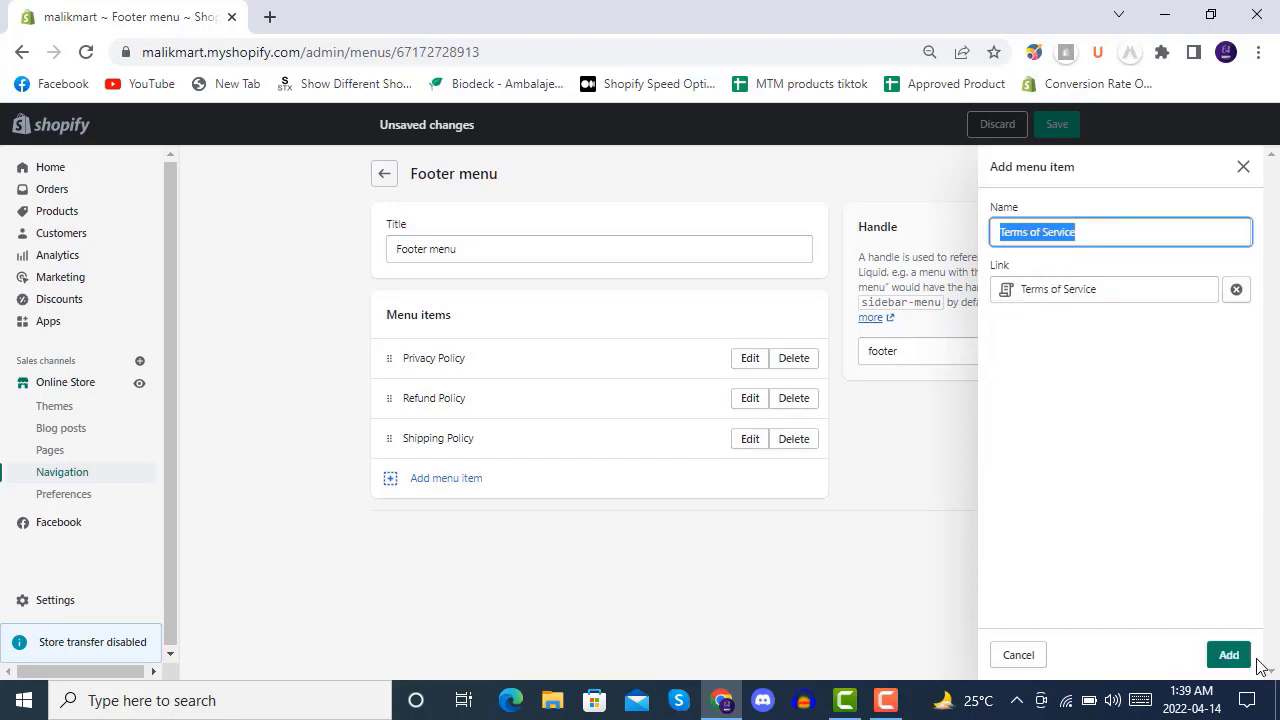
{"action": "left_click", "coordinate": [1229, 655]}
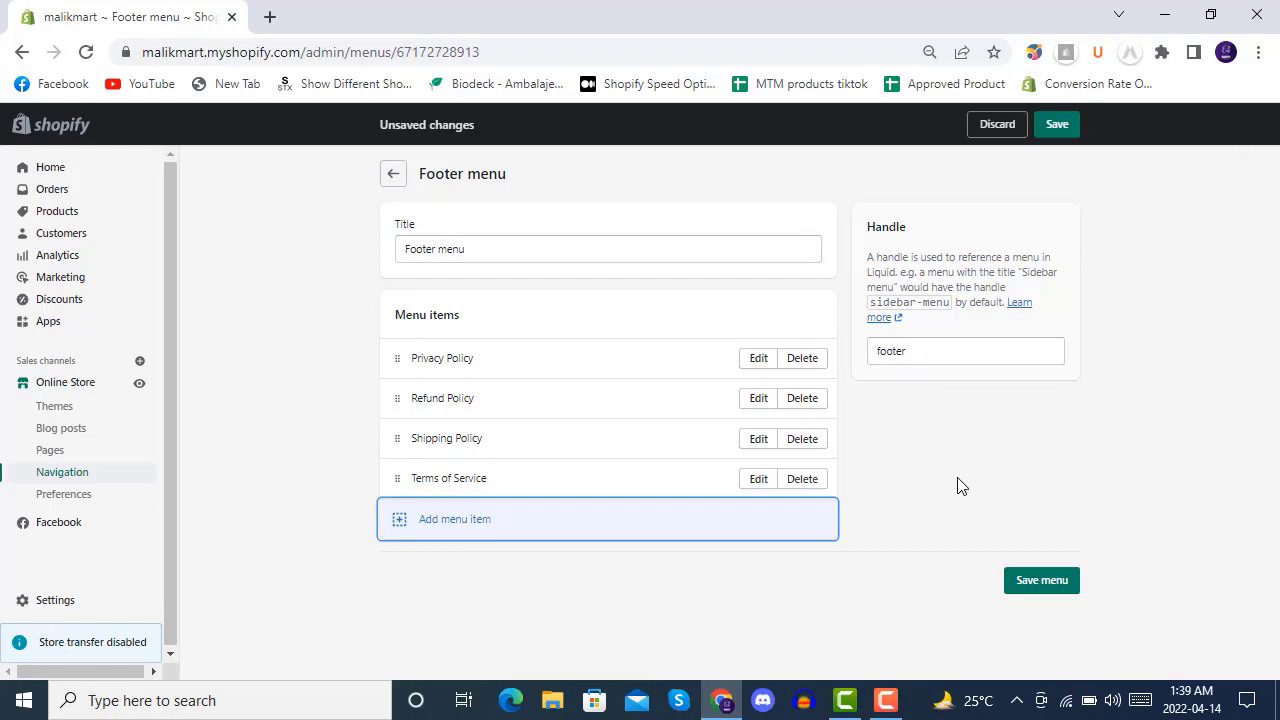
Remove the Privacy Policy, Refund Policy, Shipping Policy and Terms of Service items from the Footer menu.
{"action": "left_click", "coordinate": [808, 362]}
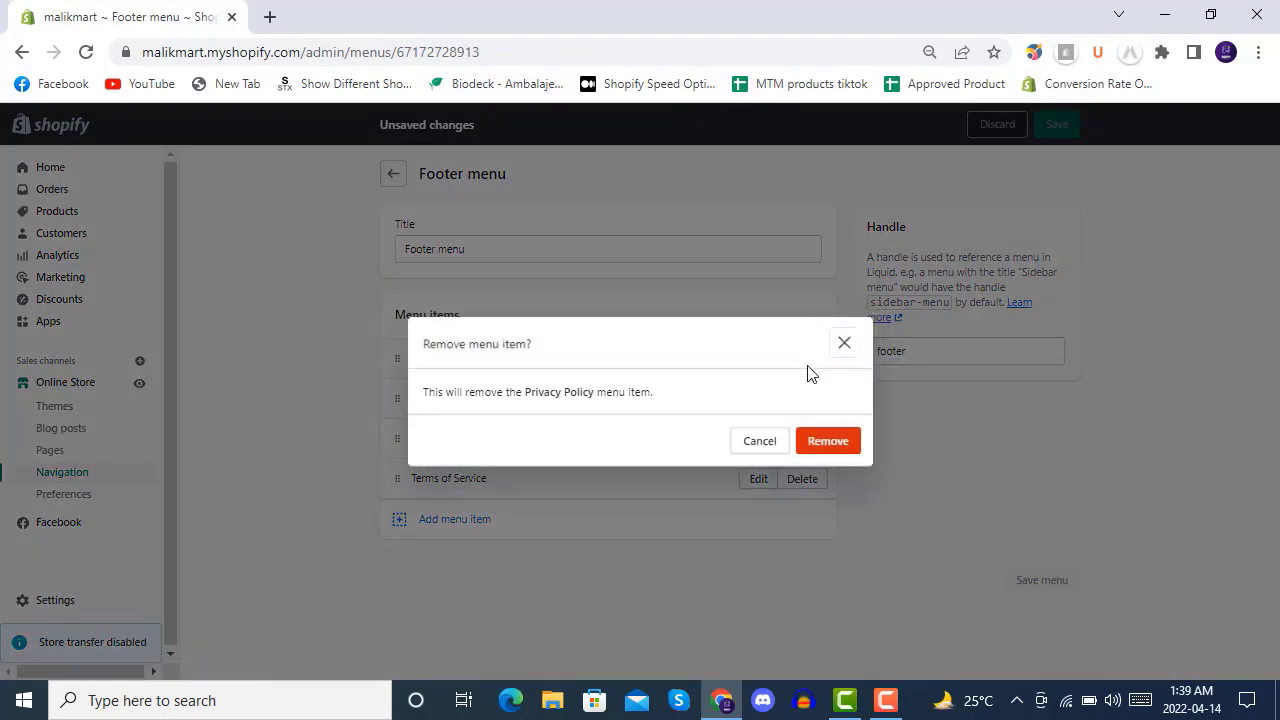
{"action": "left_click", "coordinate": [829, 443]}
{"action": "left_click", "coordinate": [800, 368]}
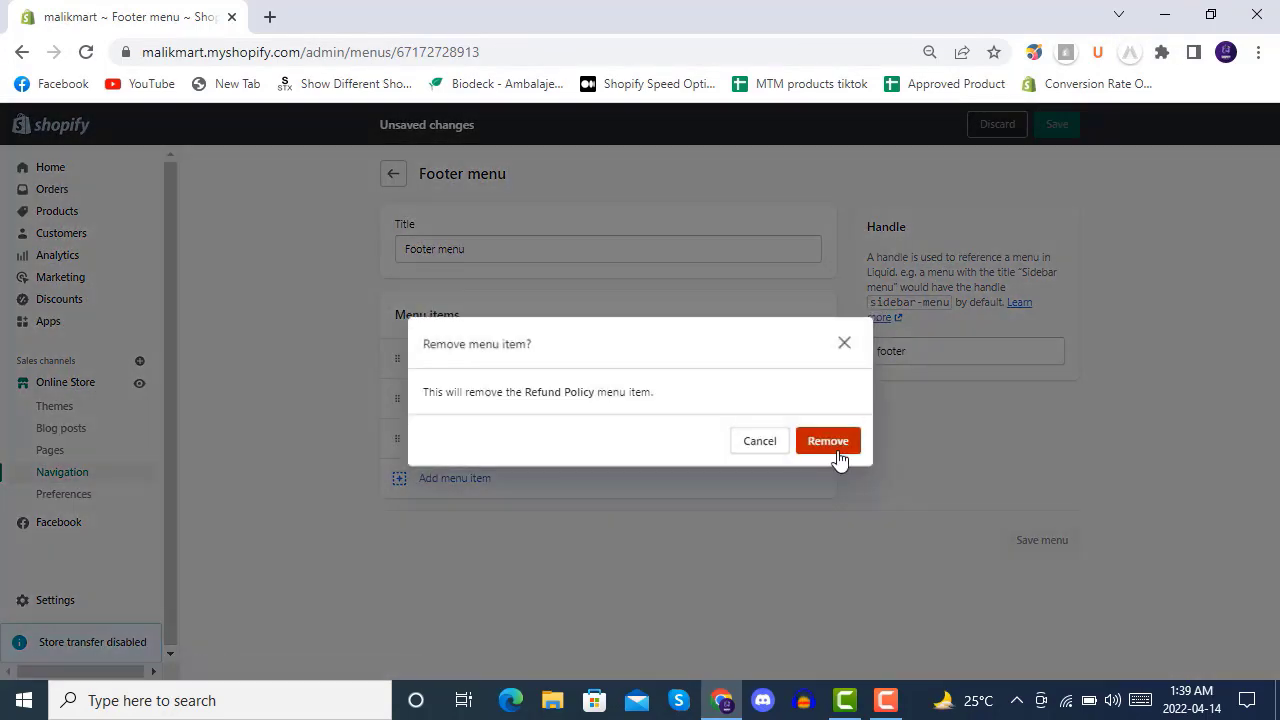
{"action": "left_click", "coordinate": [836, 450]}
{"action": "left_click", "coordinate": [800, 368]}
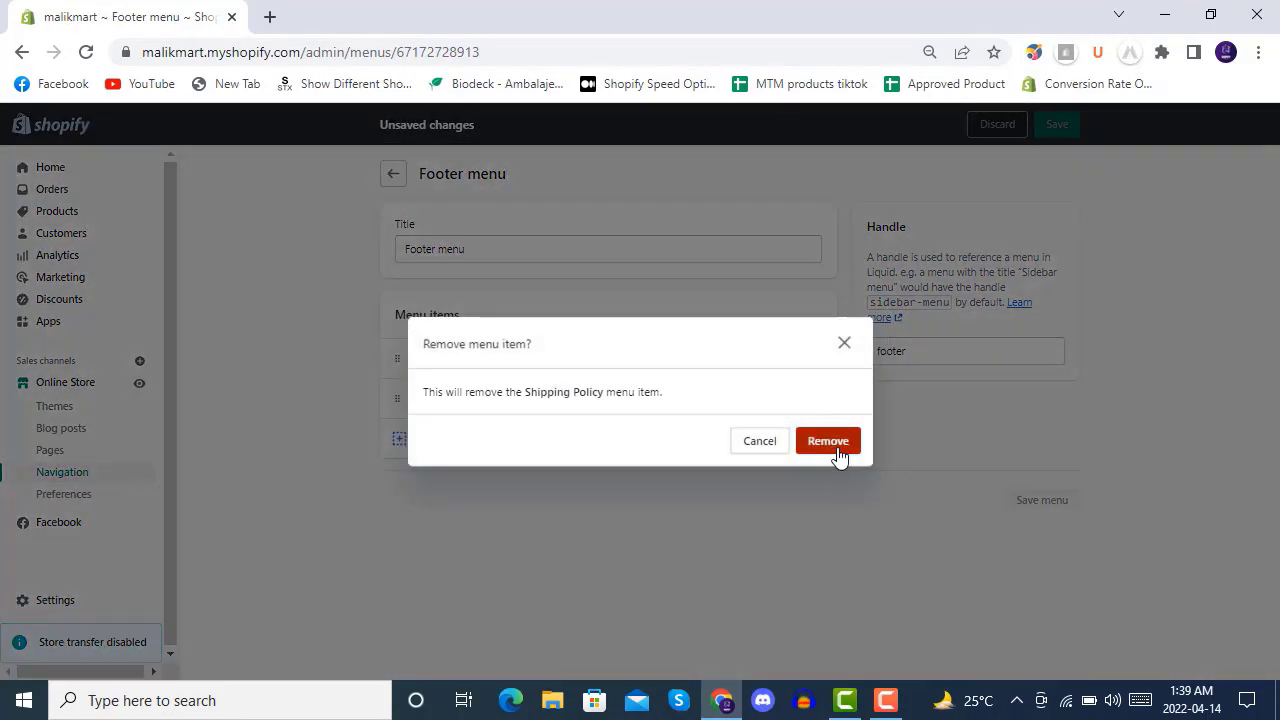
{"action": "left_click", "coordinate": [836, 450]}
{"action": "left_click", "coordinate": [820, 366]}
{"action": "left_click", "coordinate": [849, 446]}
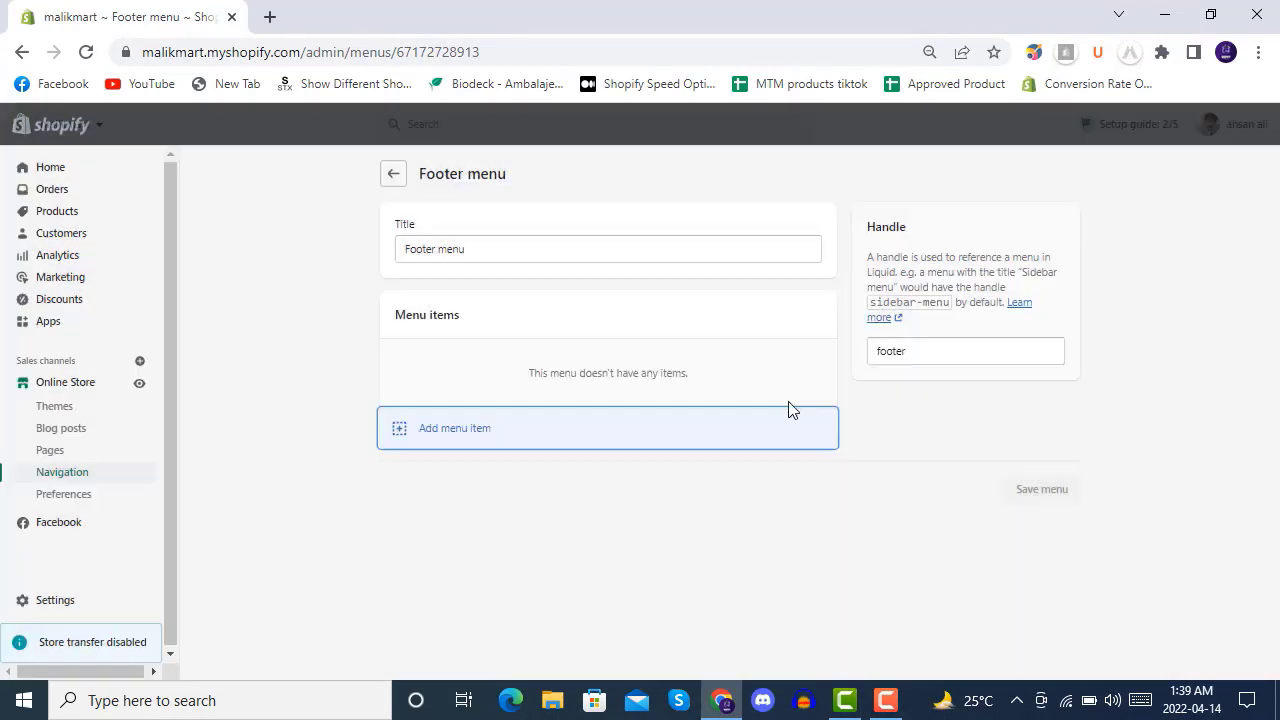
Add a Privacy Policy item to the Footer menu, linked to the Privacy Policy page instead of the store policy.
{"action": "left_click", "coordinate": [430, 430]}
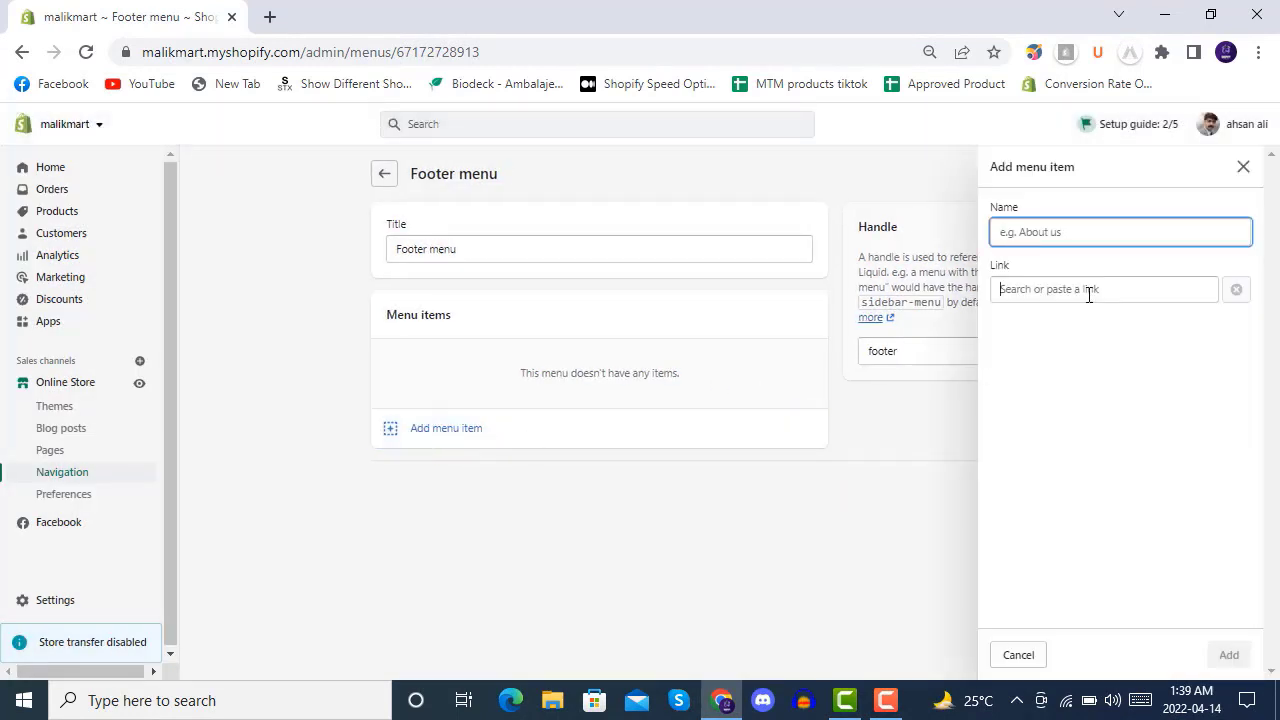
{"action": "left_click", "coordinate": [1089, 291]}
{"action": "left_click", "coordinate": [1054, 446]}
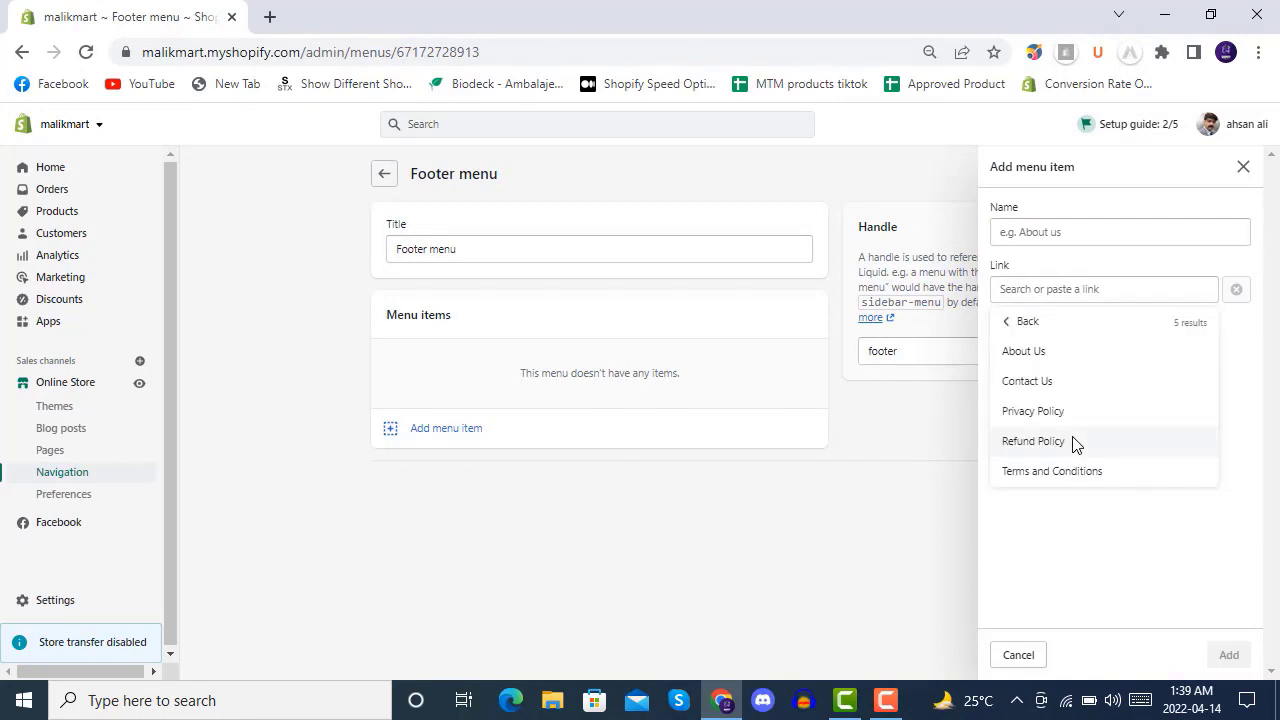
{"action": "left_click", "coordinate": [1052, 418]}
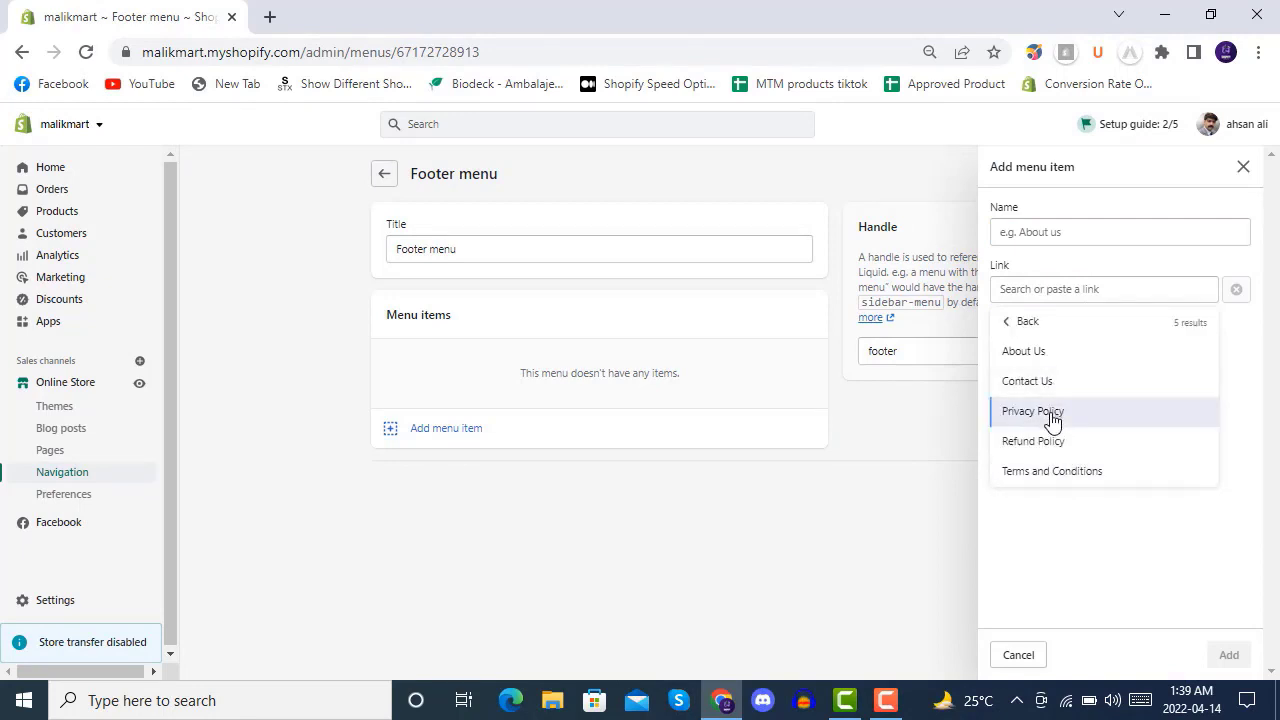
{"action": "left_click", "coordinate": [1229, 655]}
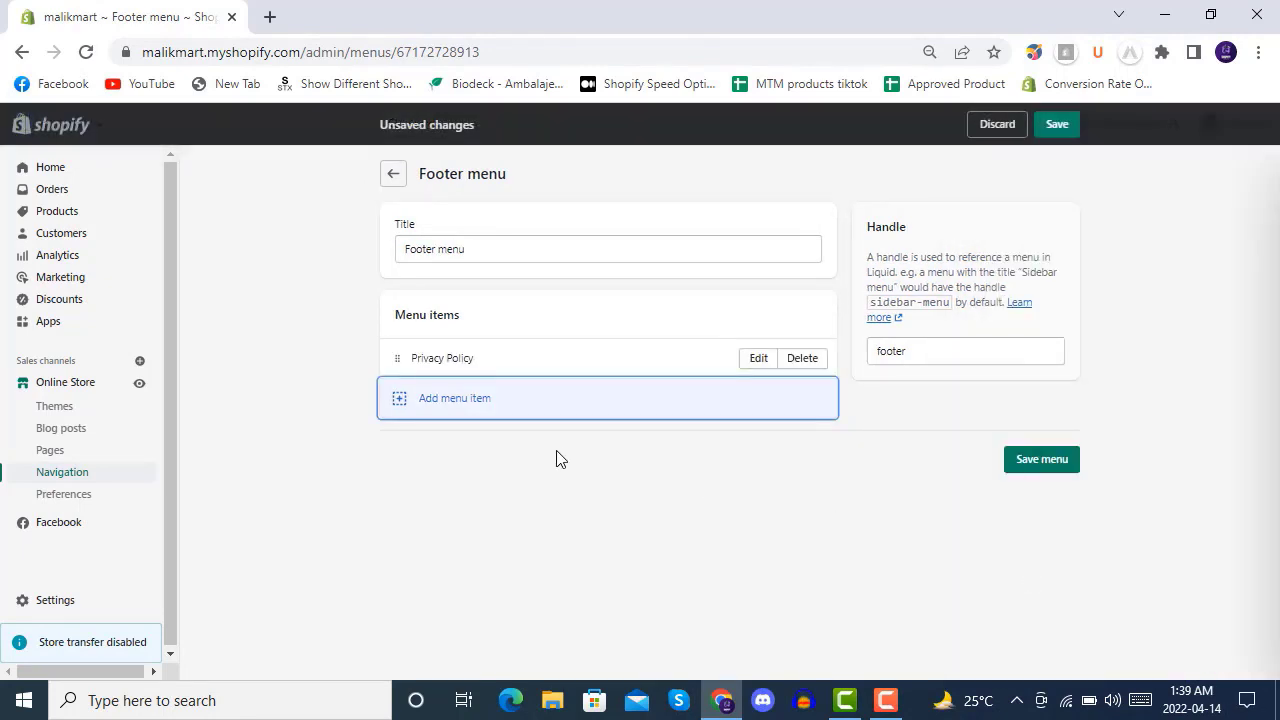
Add a Refund Policy item to the Footer menu, linked to the Refund Policy page.
{"action": "left_click", "coordinate": [466, 402]}
{"action": "left_click", "coordinate": [1089, 289]}
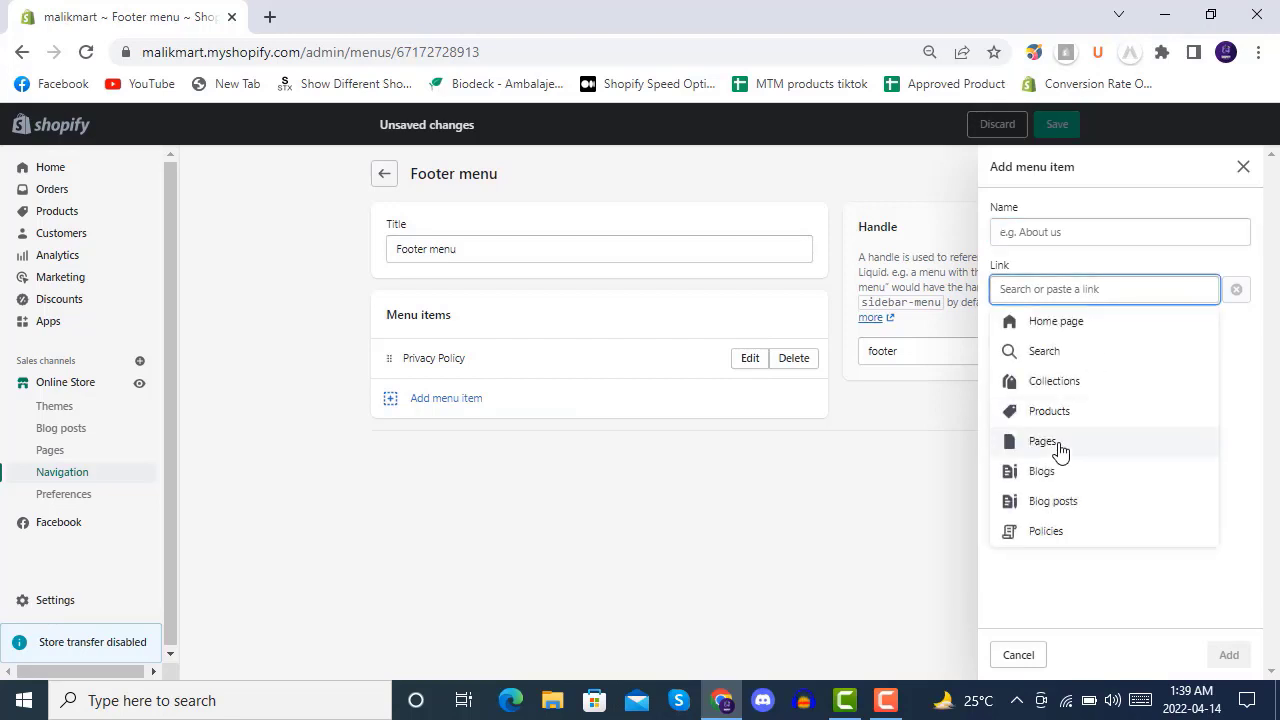
{"action": "left_click", "coordinate": [1043, 441]}
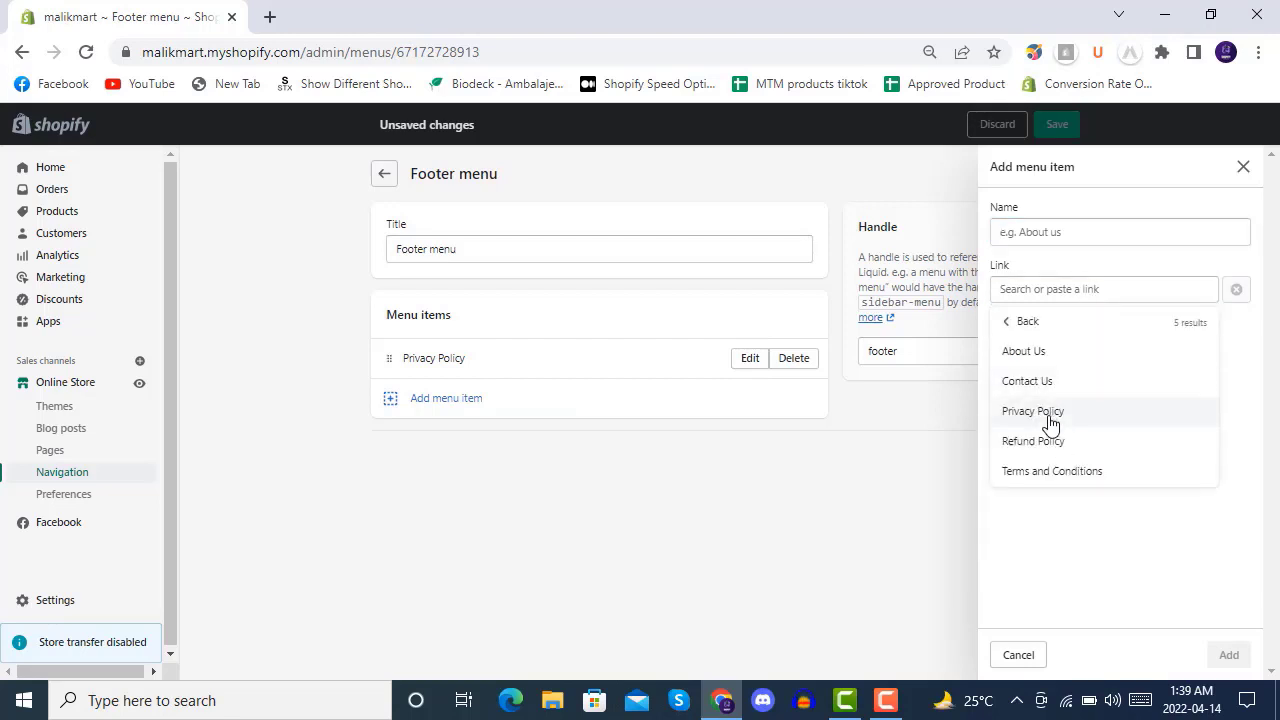
{"action": "left_click", "coordinate": [1049, 443]}
{"action": "left_click", "coordinate": [1248, 648]}
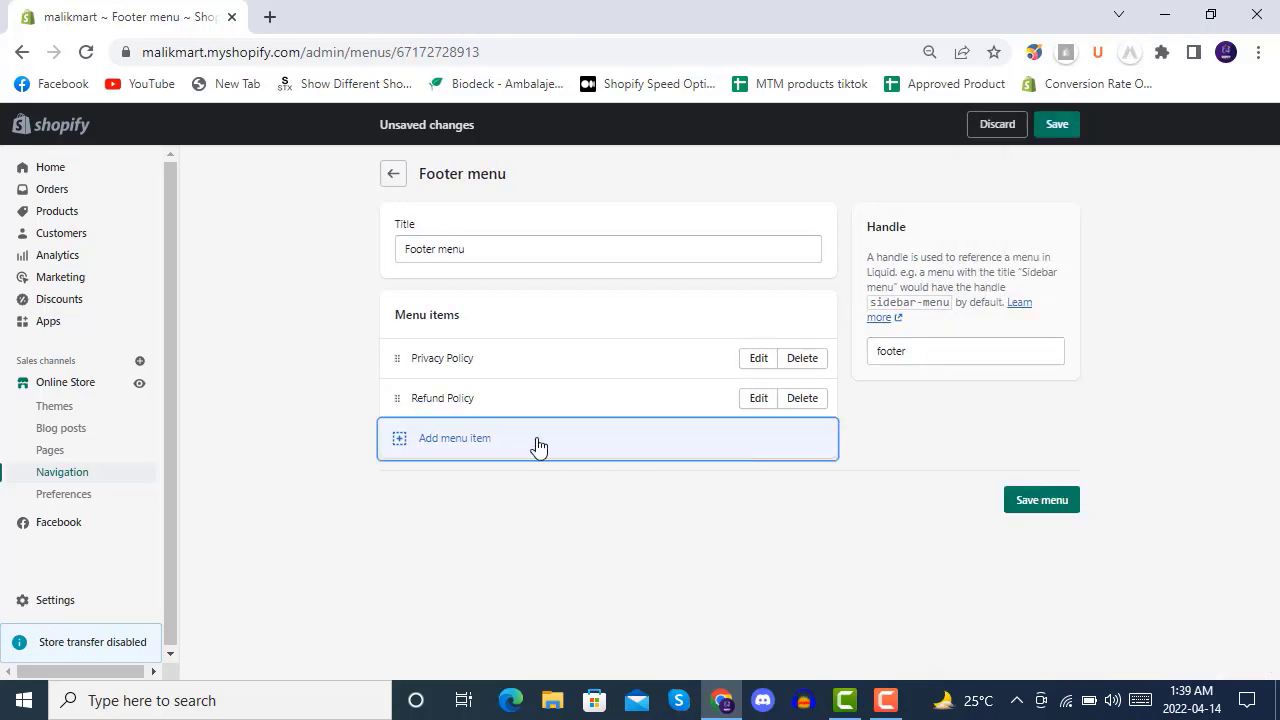
Add a Terms and Conditions item to the Footer menu, linked to the Terms and Conditions page.
{"action": "left_click", "coordinate": [534, 442]}
{"action": "left_click", "coordinate": [1167, 291]}
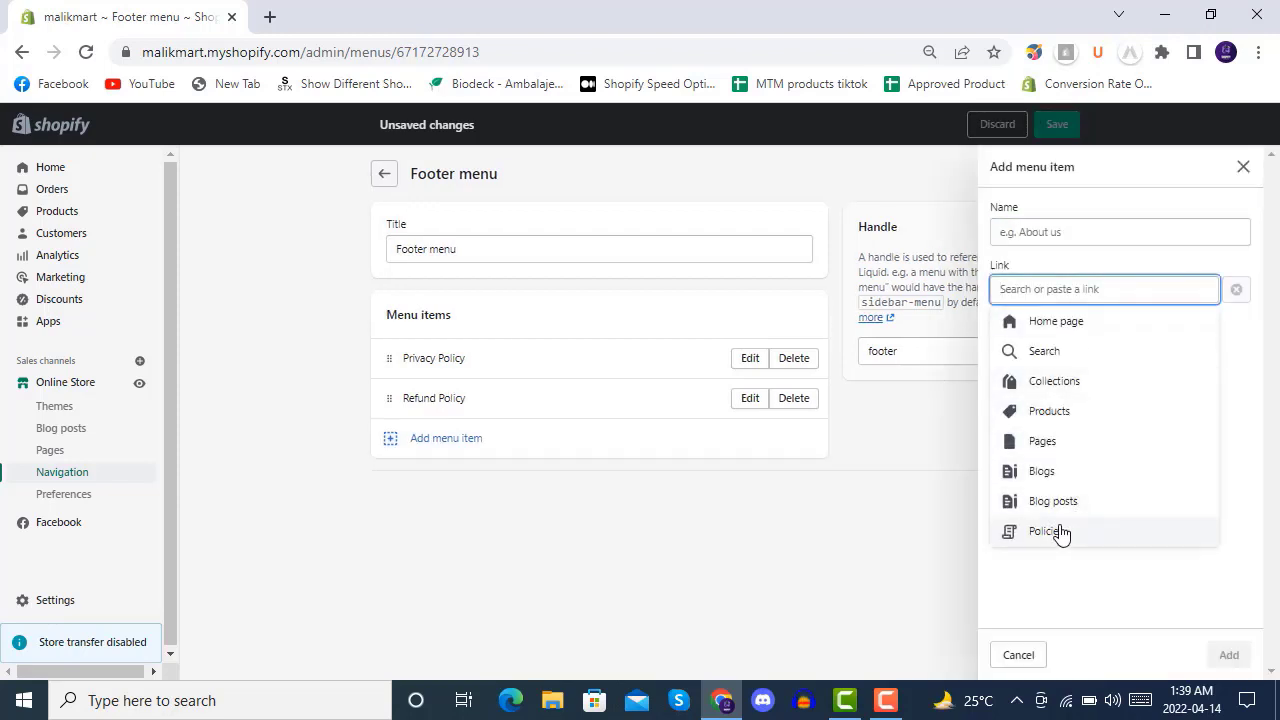
{"action": "left_click", "coordinate": [1056, 443]}
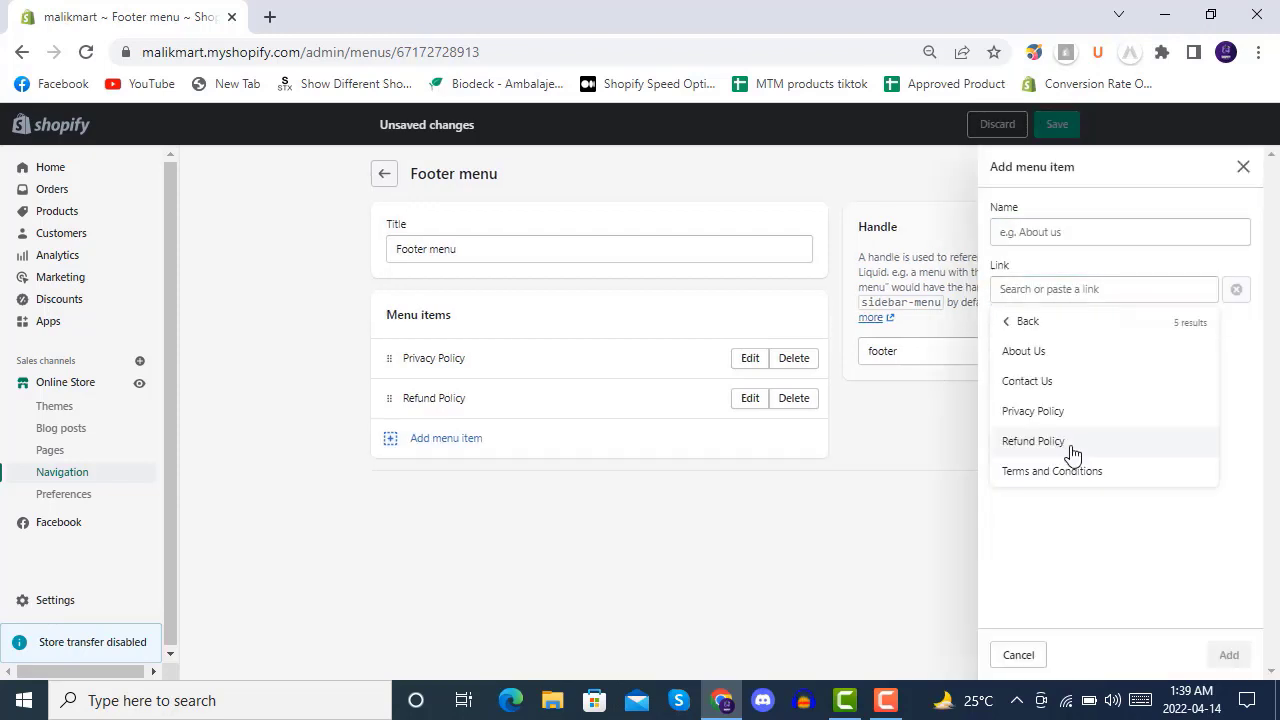
{"action": "left_click", "coordinate": [1059, 473]}
{"action": "left_click", "coordinate": [1230, 655]}
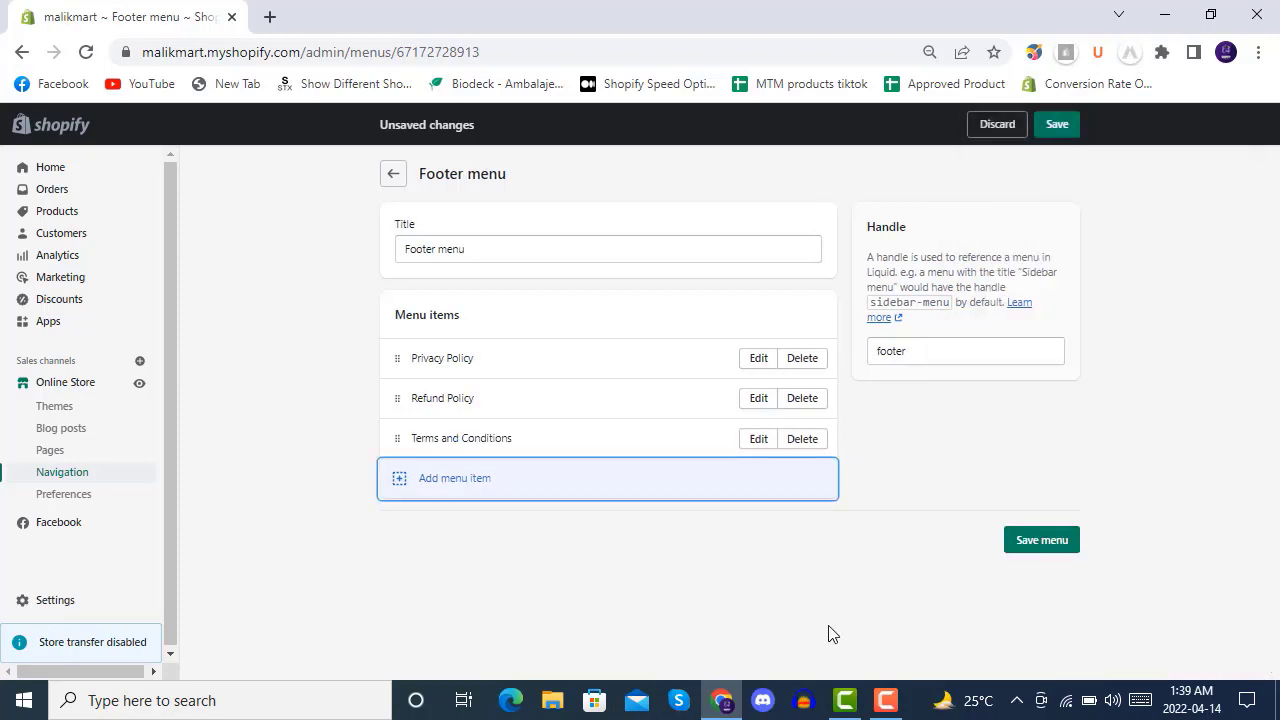
Add a Contact Us item to the Footer menu, linked to the Contact Us page.
{"action": "left_click", "coordinate": [470, 493]}
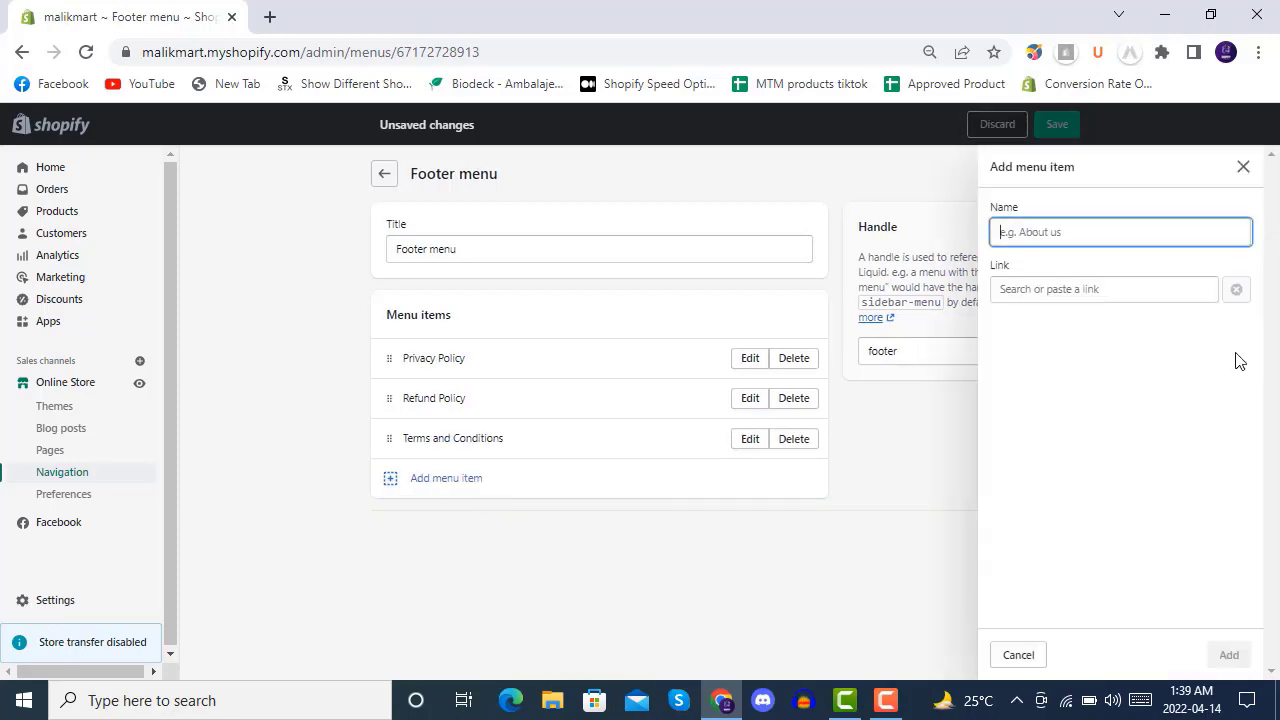
{"action": "left_click", "coordinate": [1088, 290]}
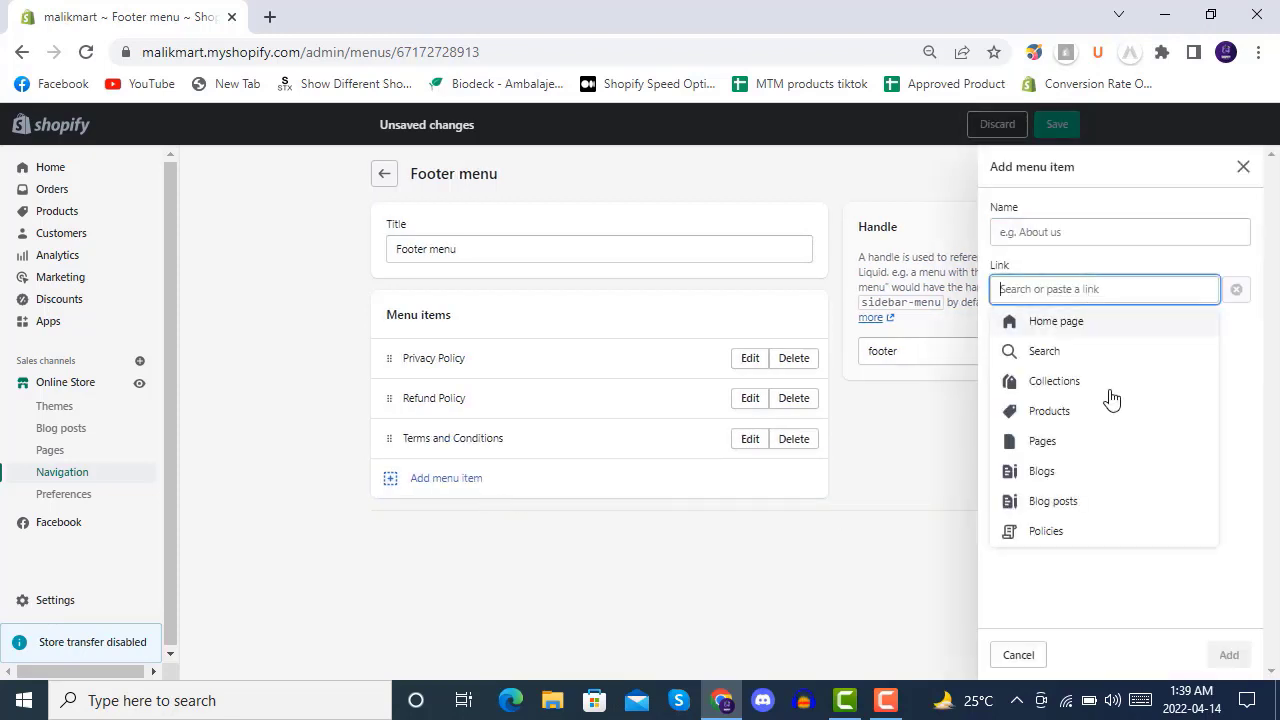
{"action": "left_click", "coordinate": [1062, 440]}
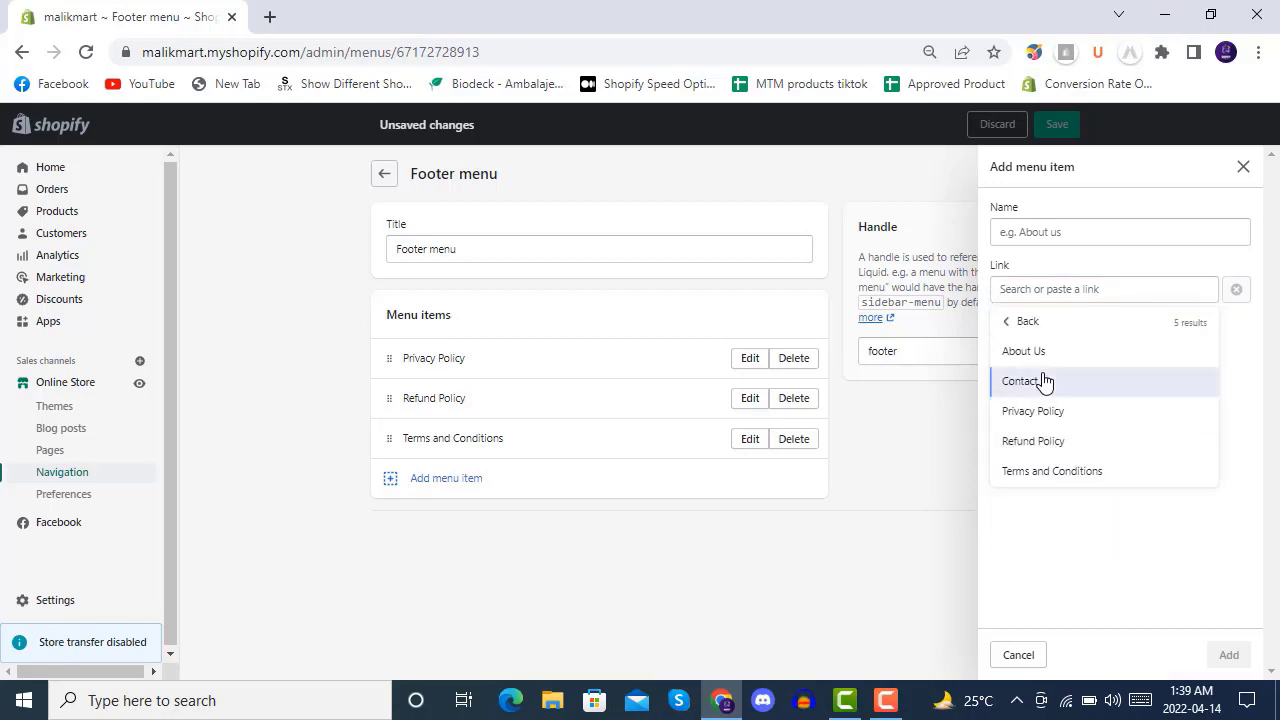
{"action": "left_click", "coordinate": [1043, 381]}
{"action": "left_click", "coordinate": [1229, 657]}
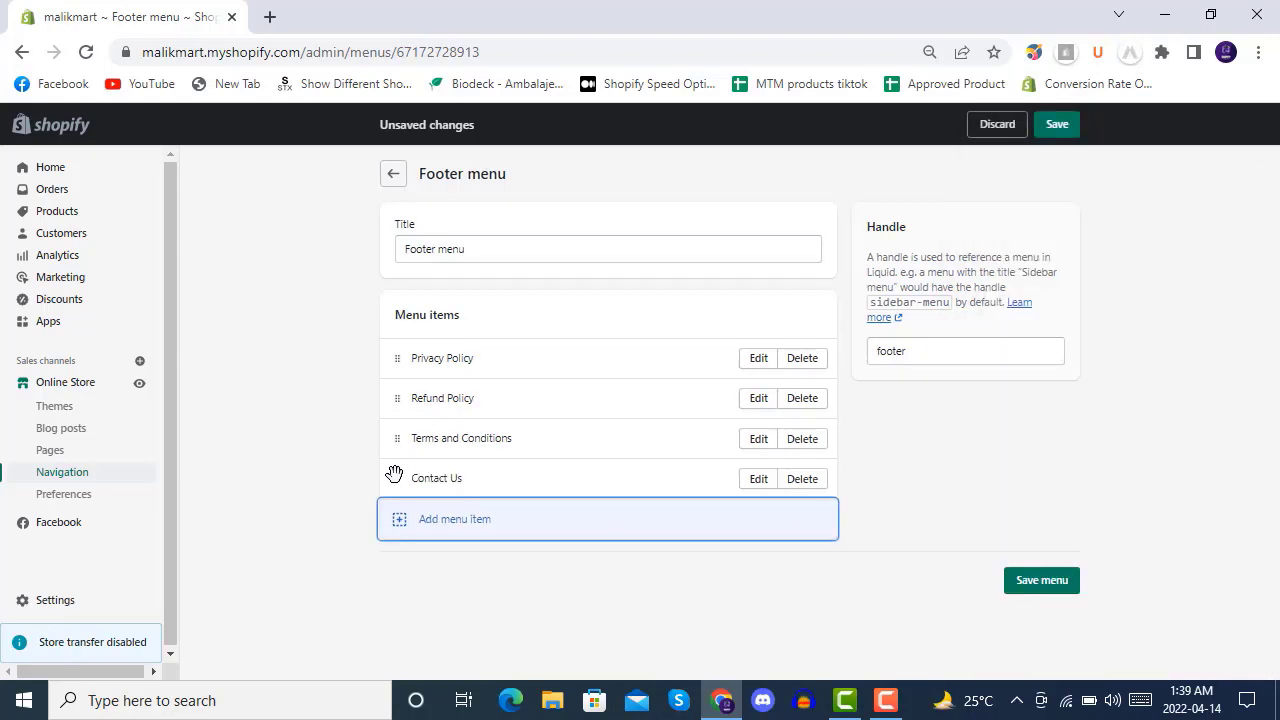
Move the Contact Us item above Privacy Policy as the first Footer menu item and save the menu.
{"action": "left_click_drag", "start_coordinate": [392, 477], "coordinate": [394, 362]}
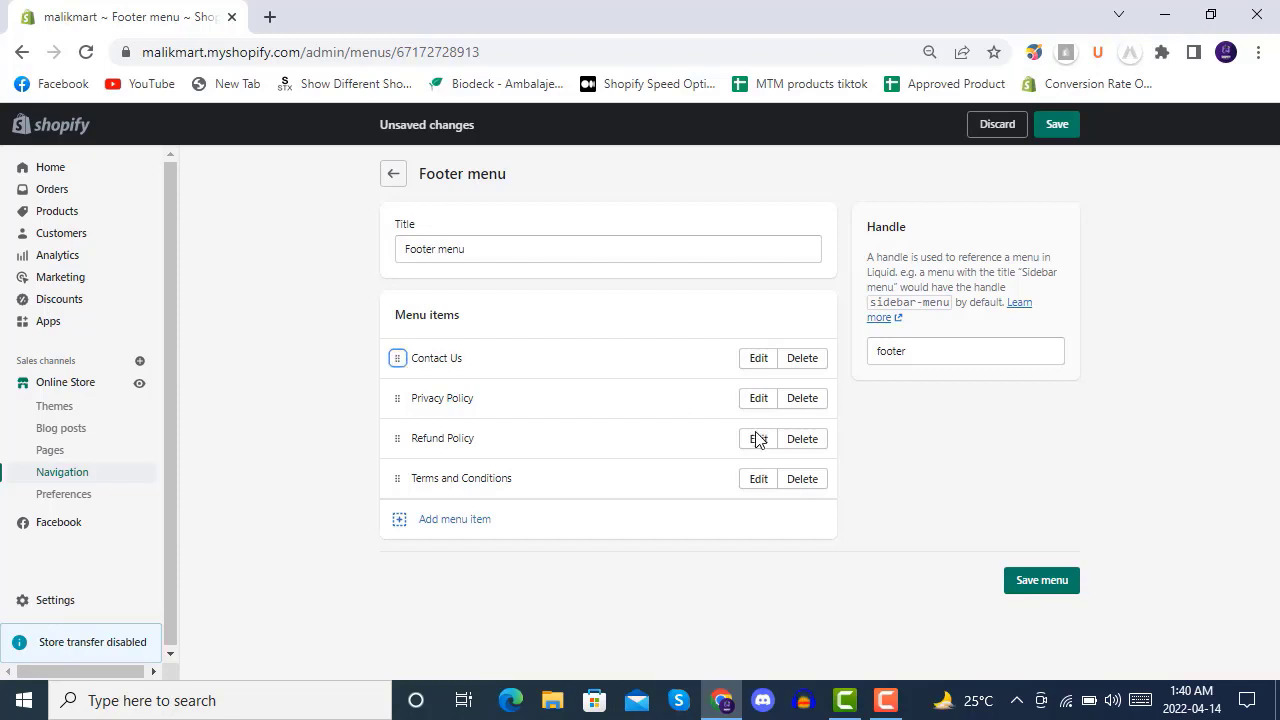
{"action": "left_click", "coordinate": [1043, 580]}
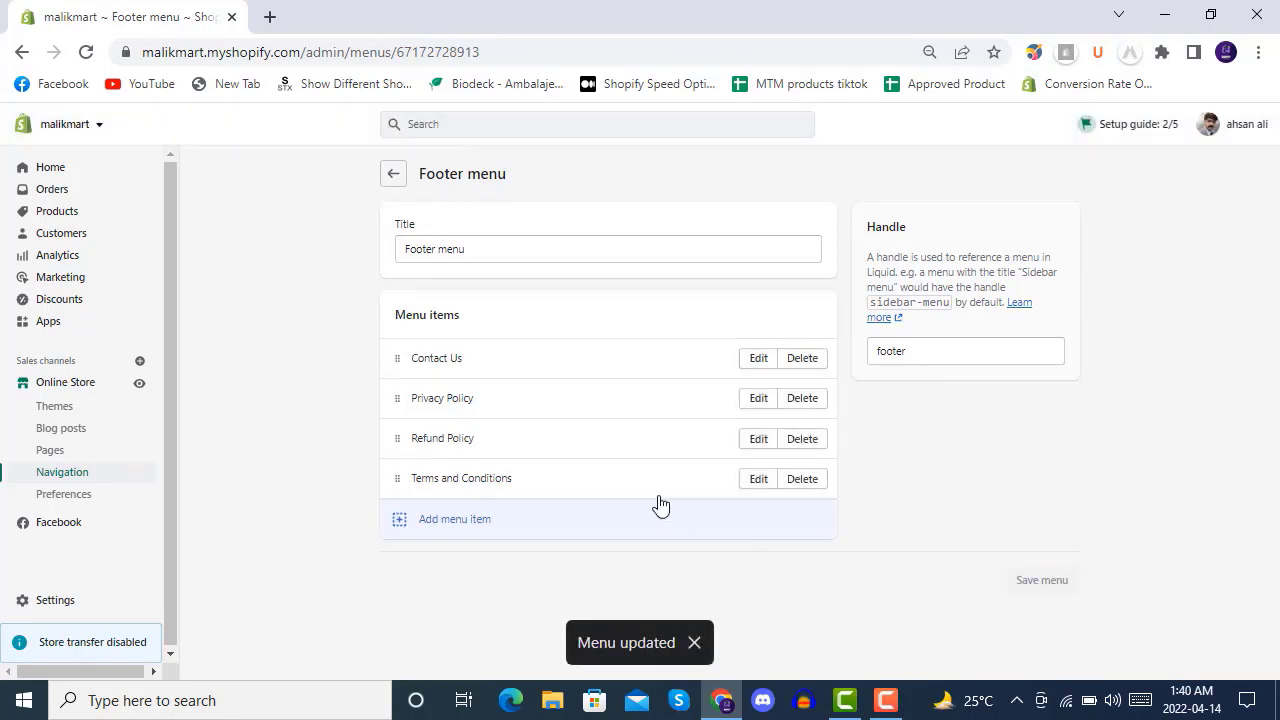
Remove the Contact Us item from the Footer menu, save the menu and return to the navigation list.
{"action": "left_click", "coordinate": [806, 366]}
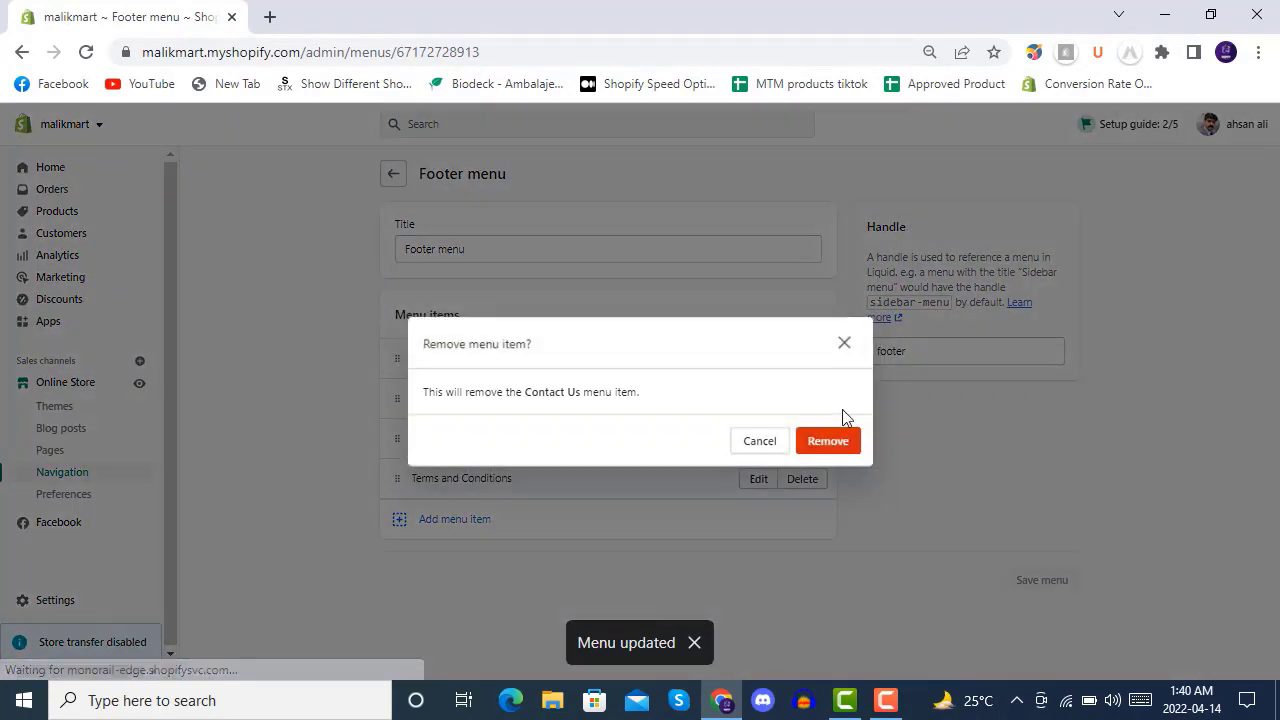
{"action": "left_click", "coordinate": [846, 437]}
{"action": "left_click", "coordinate": [1052, 541]}
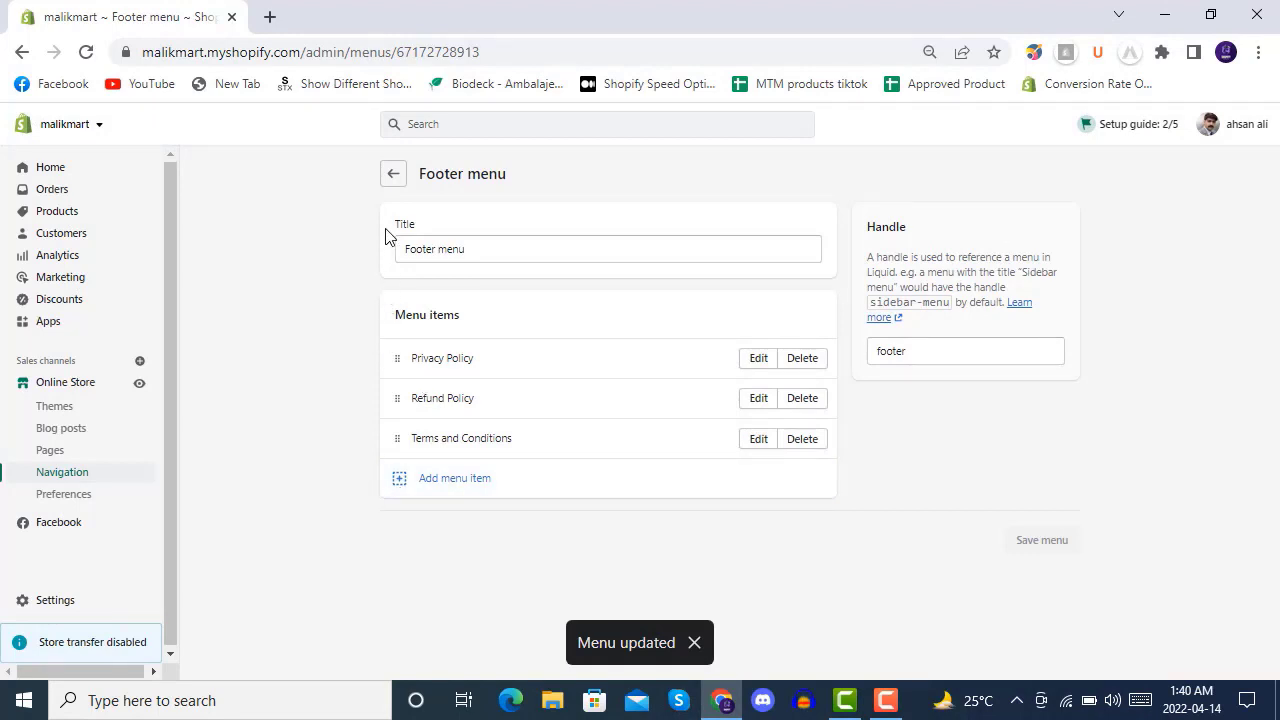
{"action": "left_click", "coordinate": [392, 176]}
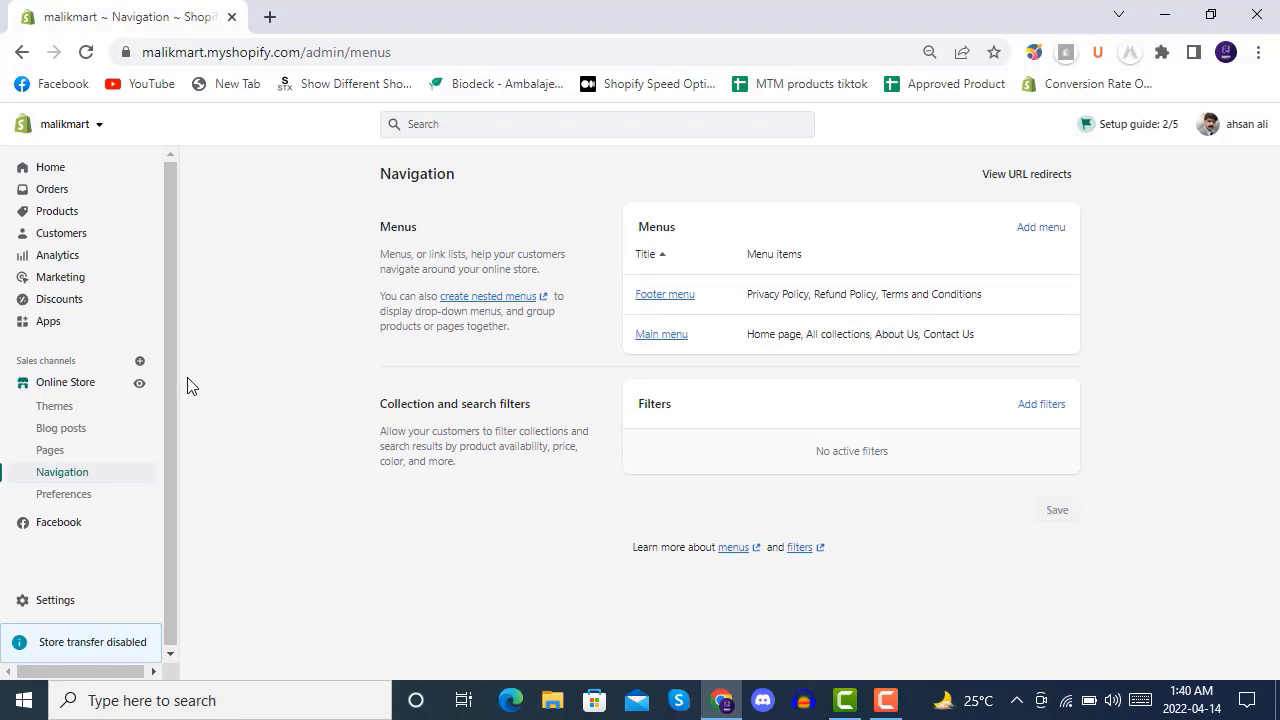
View the live online store to check its header and footer navigation, and return to the navigation admin page.
{"action": "left_click", "coordinate": [139, 383]}
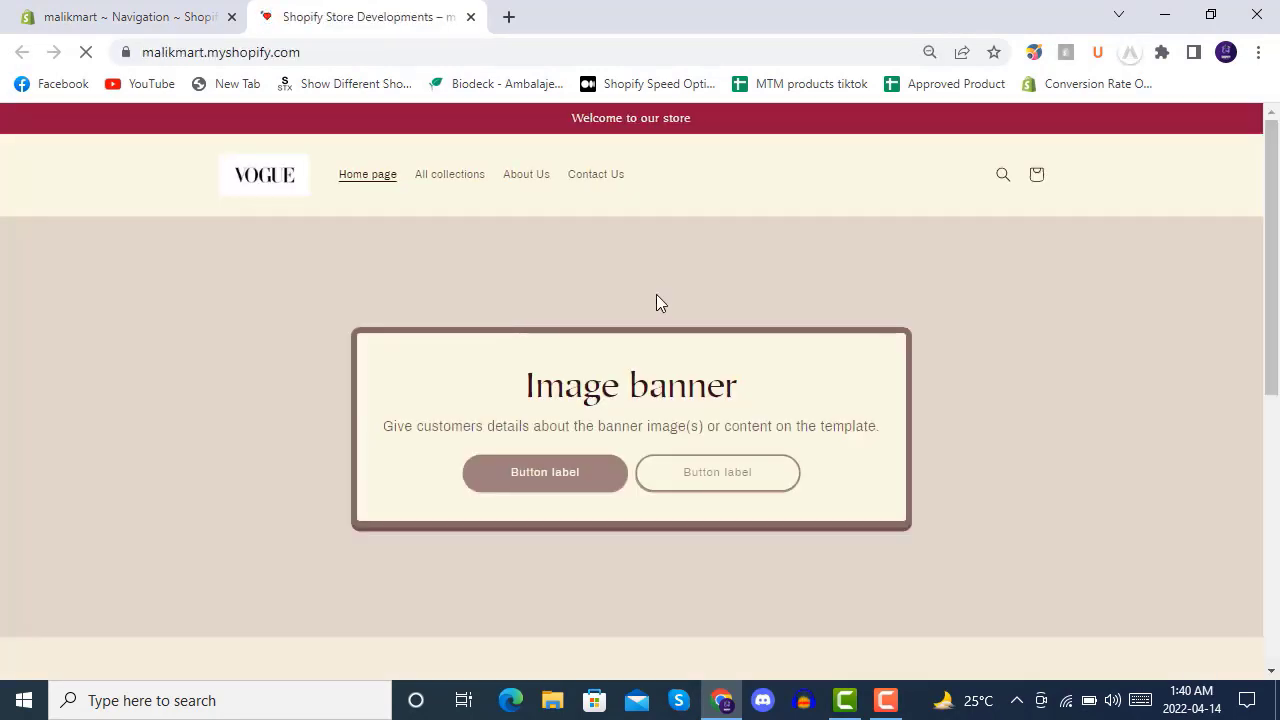
{"action": "scroll", "coordinate": [610, 352], "scroll_direction": "down", "scroll_amount": 5}
{"action": "scroll", "coordinate": [613, 355], "scroll_direction": "up", "scroll_amount": 5}
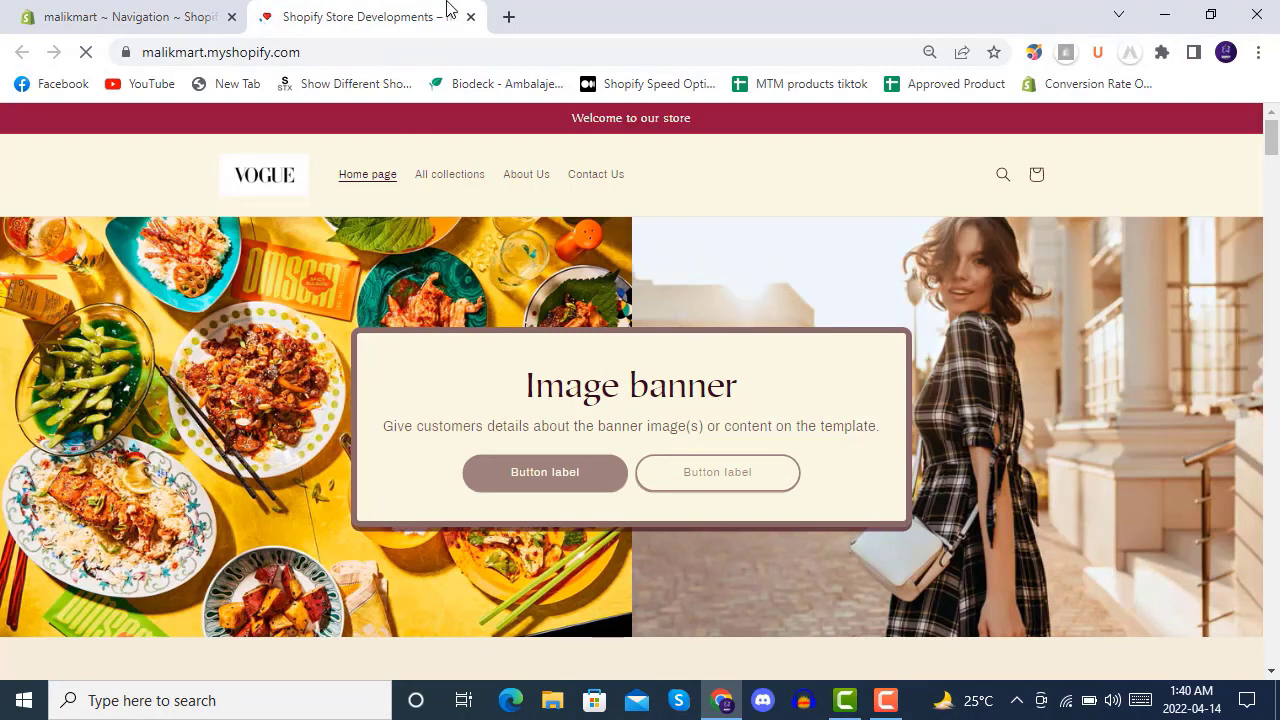
{"action": "left_click", "coordinate": [186, 12]}
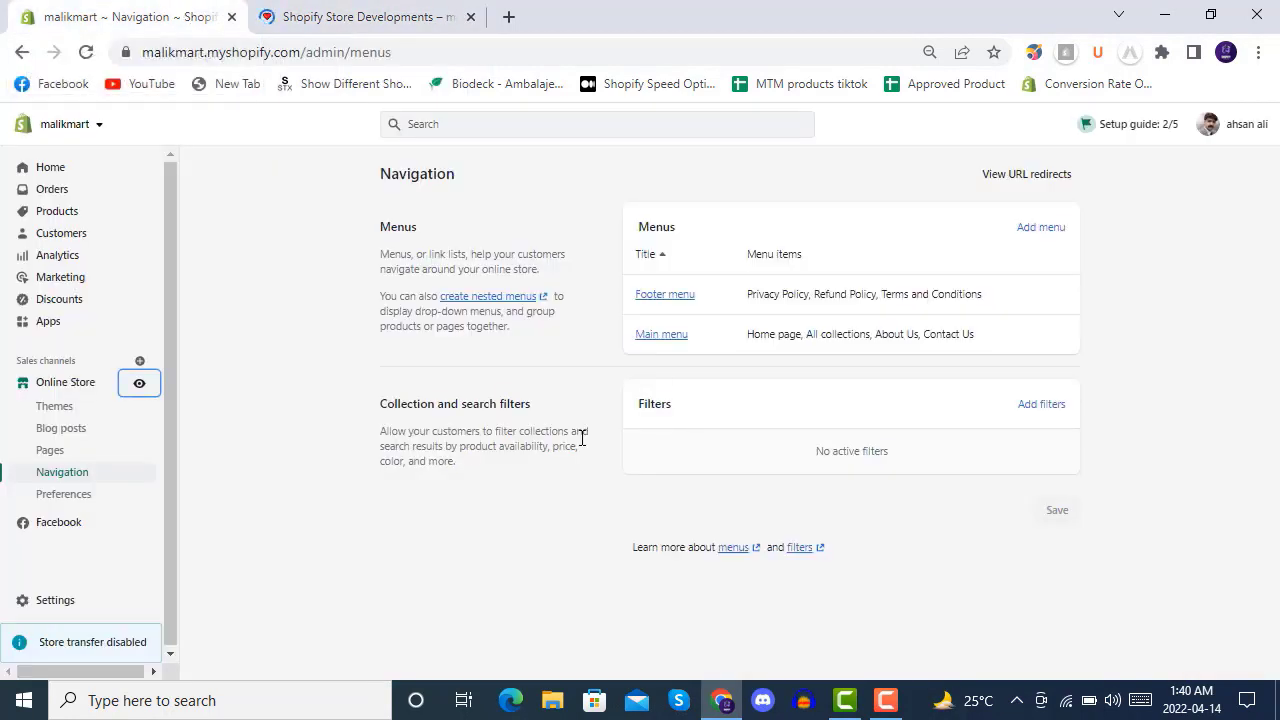